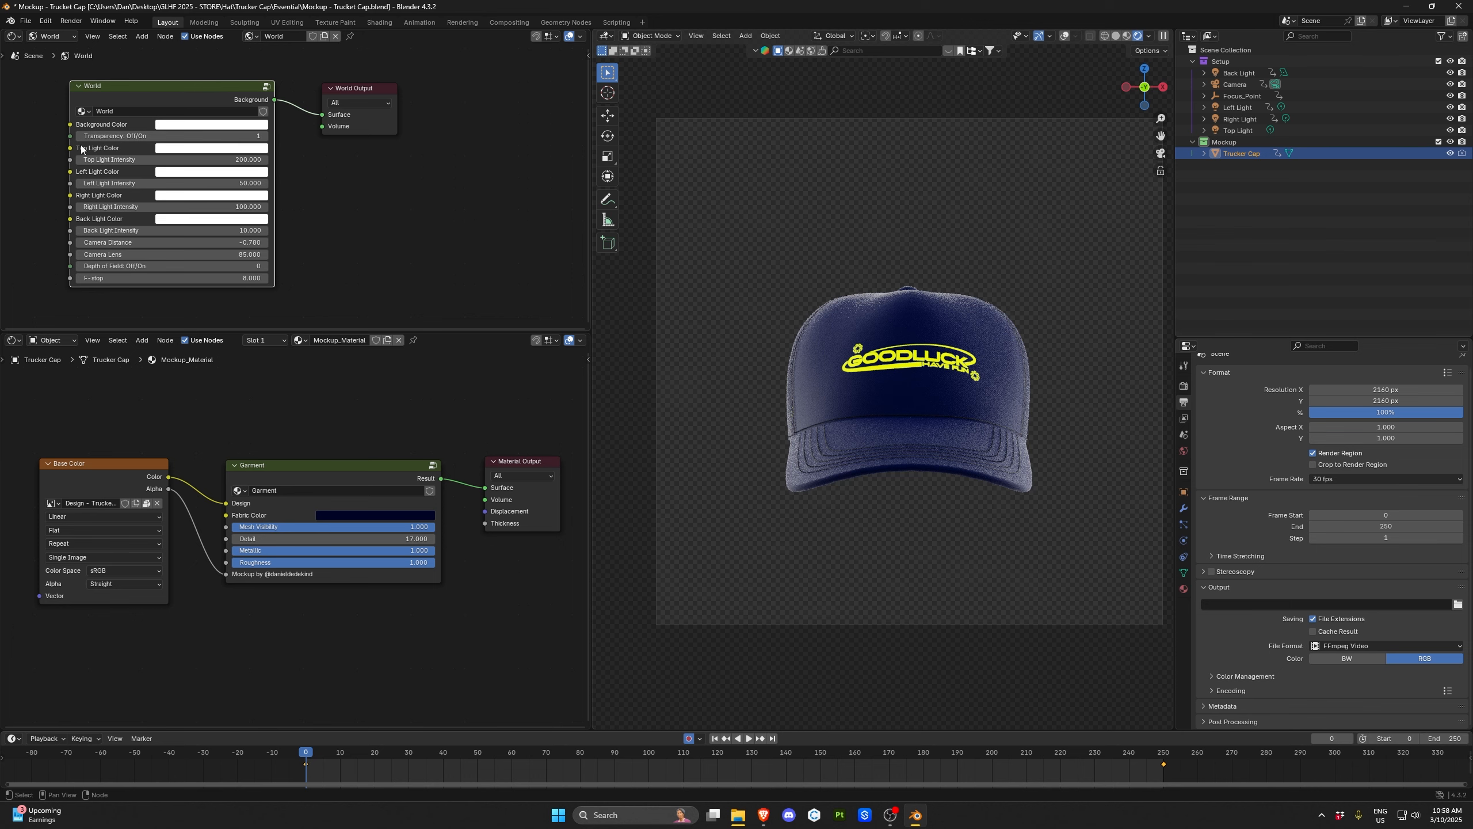
# Turn off the World node's transparency and set its background color to blue
pyautogui.click(80, 136)
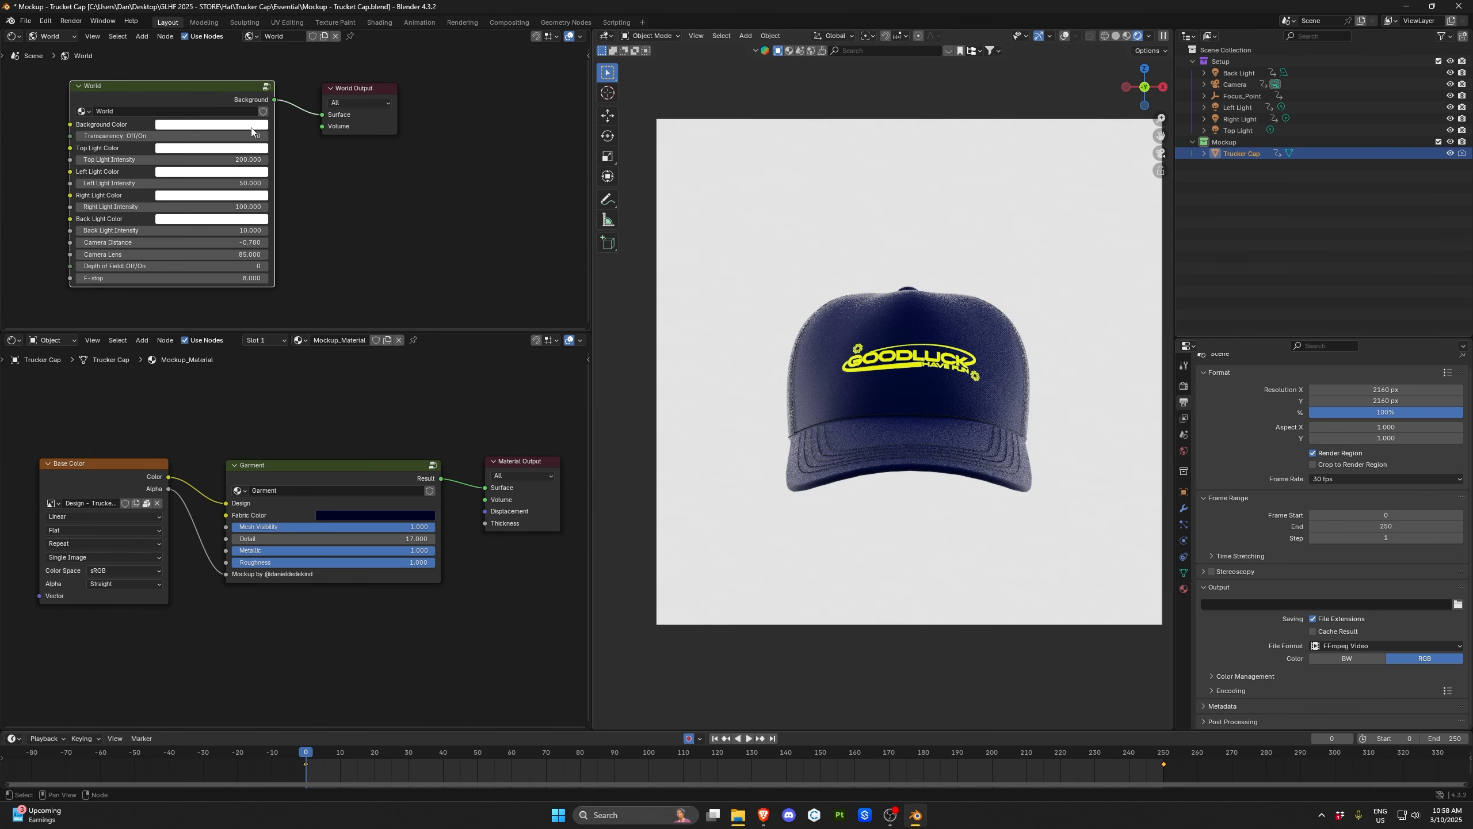
pyautogui.click(214, 124)
pyautogui.click(240, 156)
pyautogui.click(225, 123)
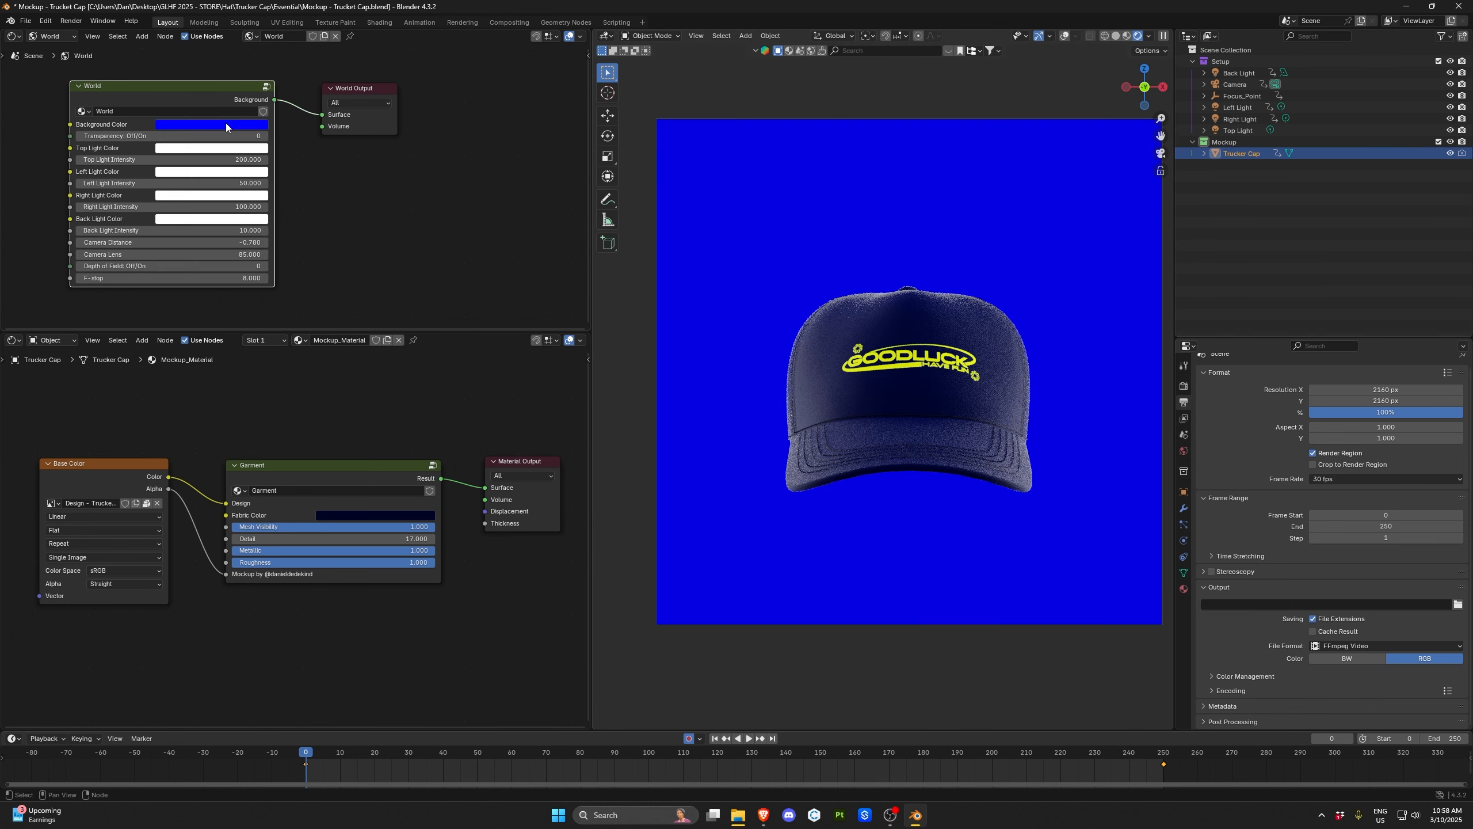
# Return the background color to white and set the World node's transparency to 1
pyautogui.click(226, 122)
pyautogui.moveTo(203, 139); pyautogui.dragTo(199, 134)
pyautogui.moveTo(227, 257); pyautogui.dragTo(161, 245)
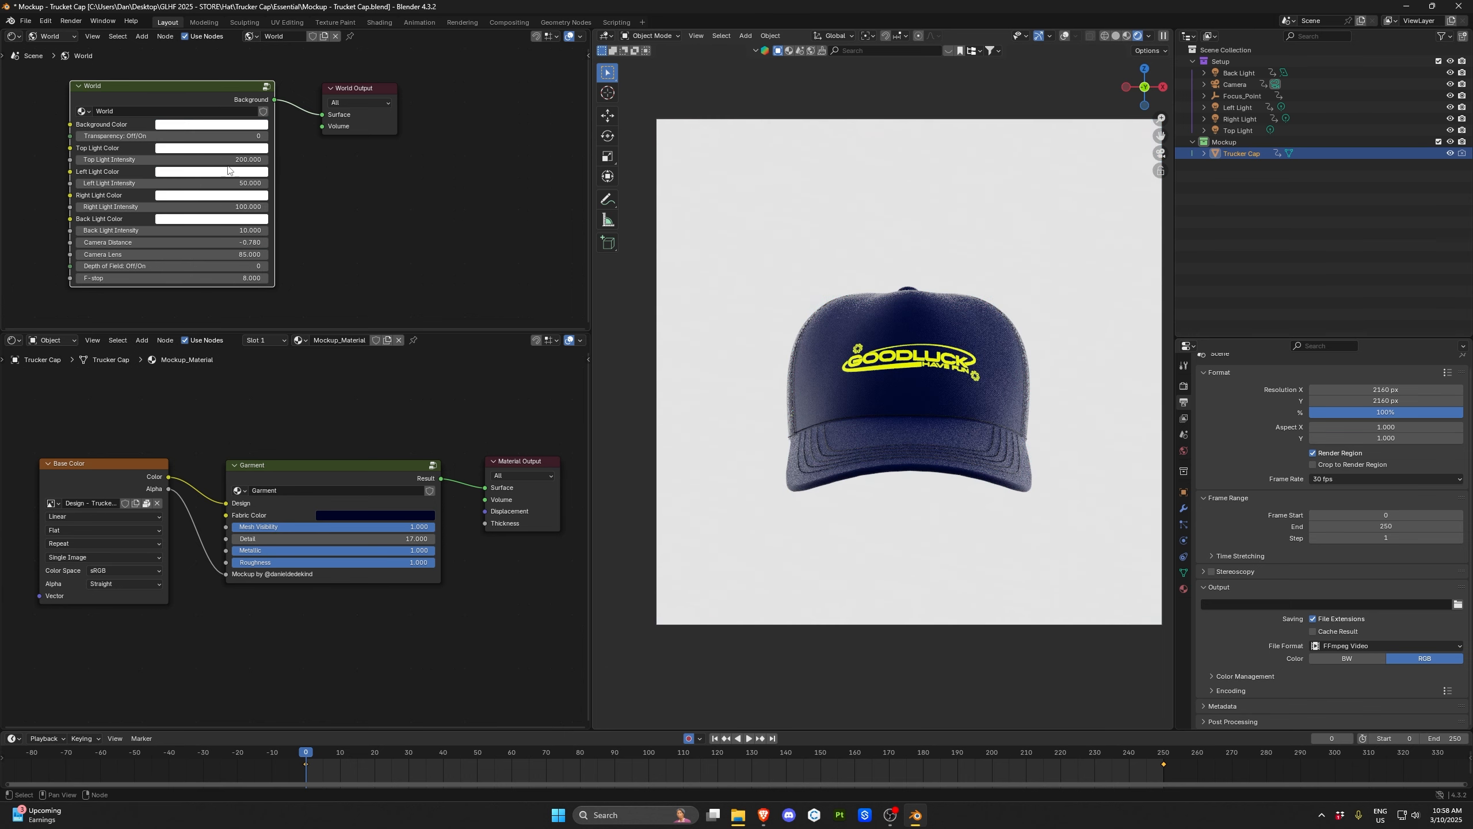
pyautogui.click(80, 140)
pyautogui.write('1')
pyautogui.press('Return')
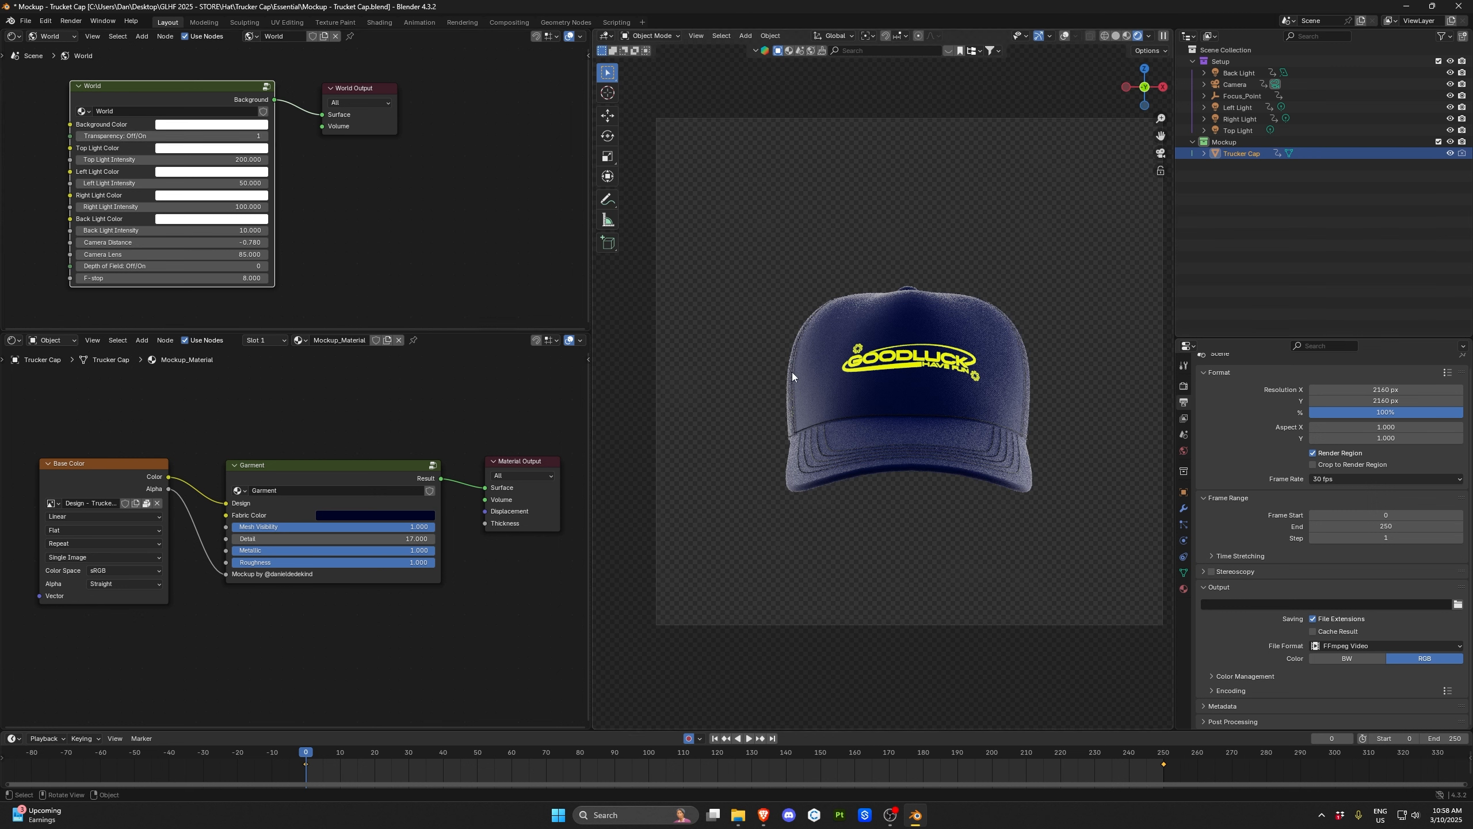
# Set the left light color to magenta and the right light color to green in the World node
pyautogui.click(224, 179)
pyautogui.moveTo(221, 200); pyautogui.dragTo(240, 245)
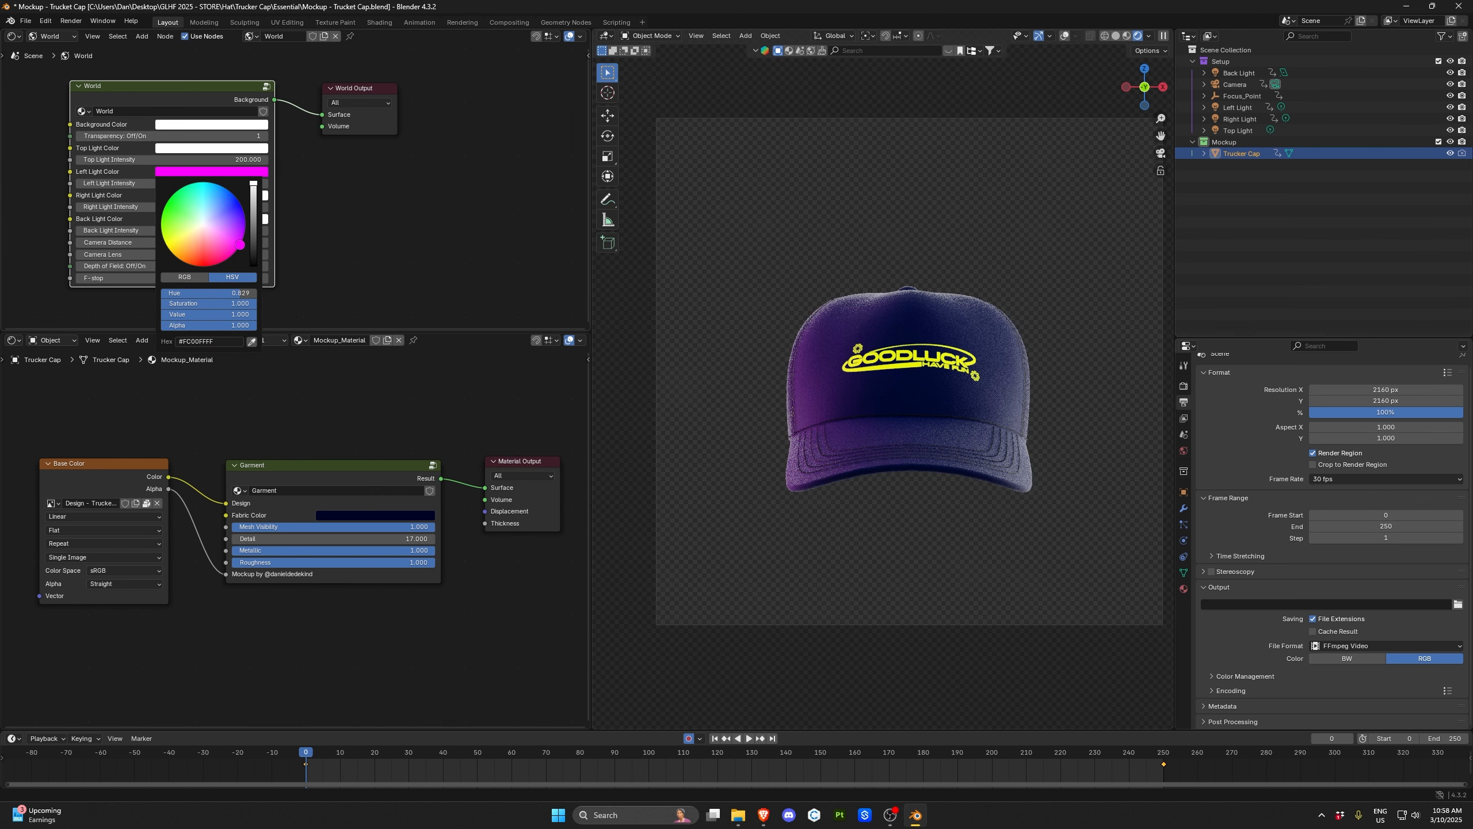
pyautogui.click(210, 198)
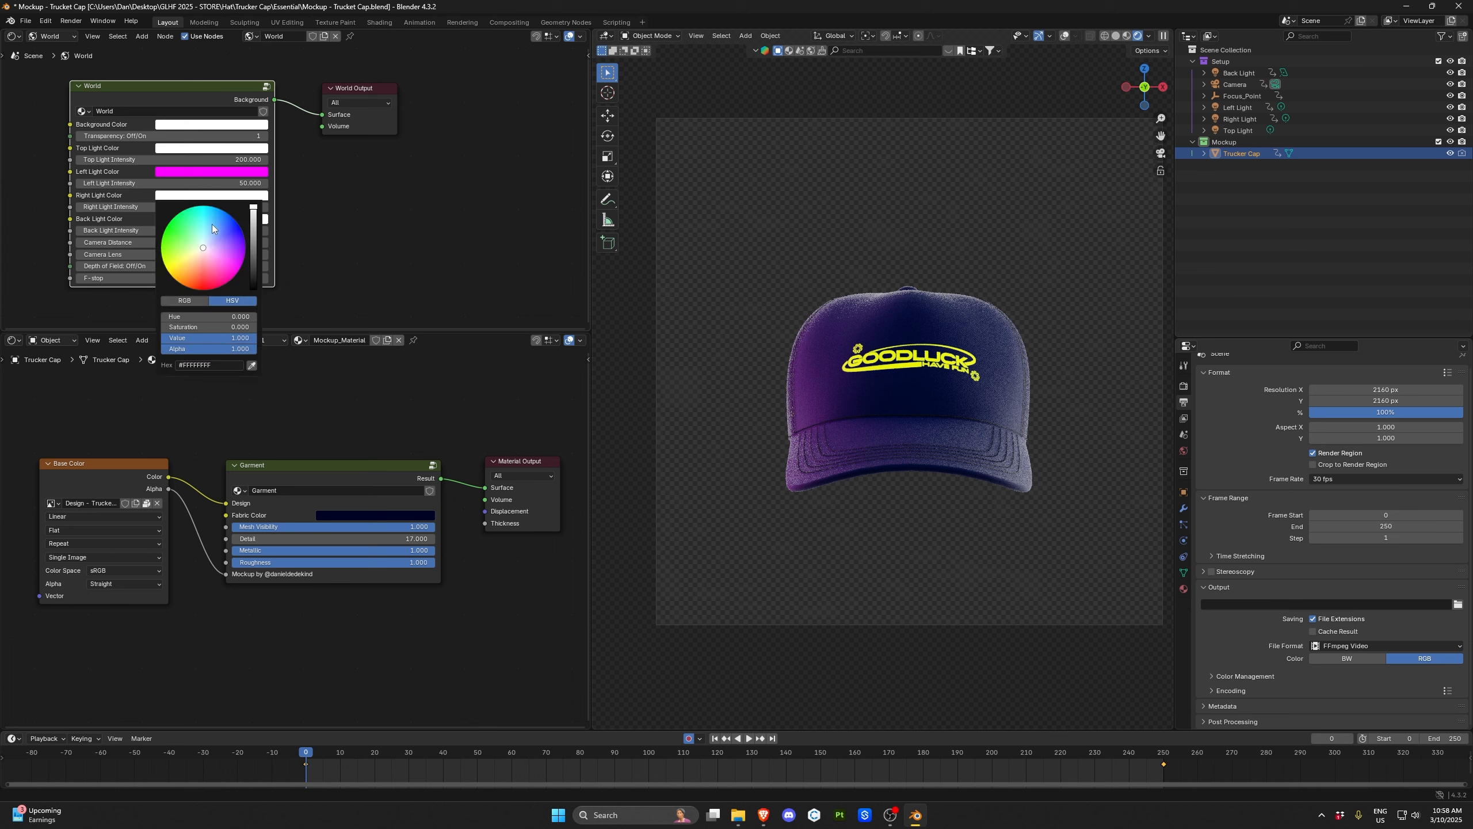
pyautogui.moveTo(202, 233); pyautogui.dragTo(168, 230)
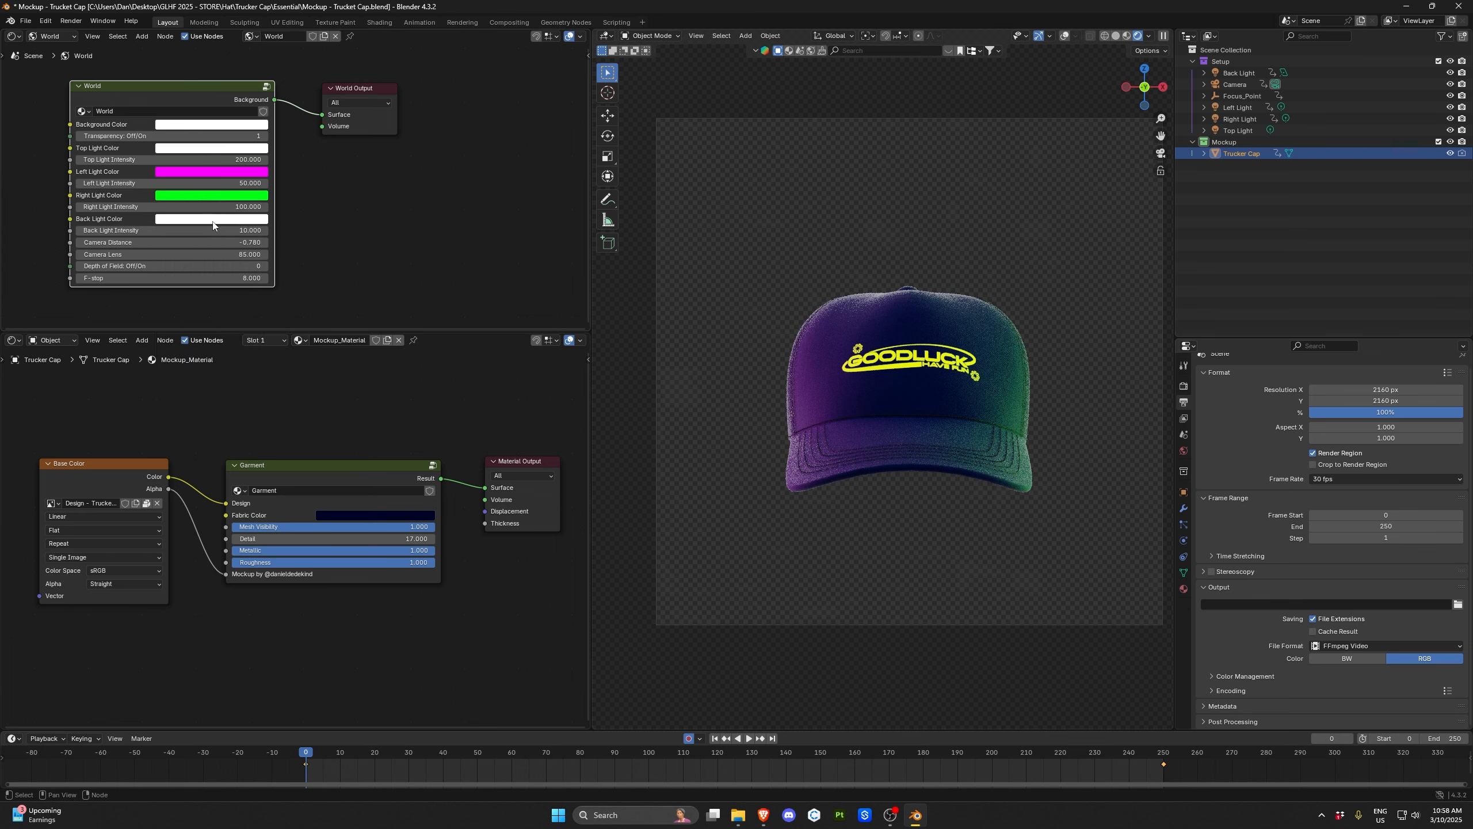
# Set the back light intensity to 119.5 and both the top and left light intensities to 0
pyautogui.moveTo(196, 232); pyautogui.dragTo(238, 232)
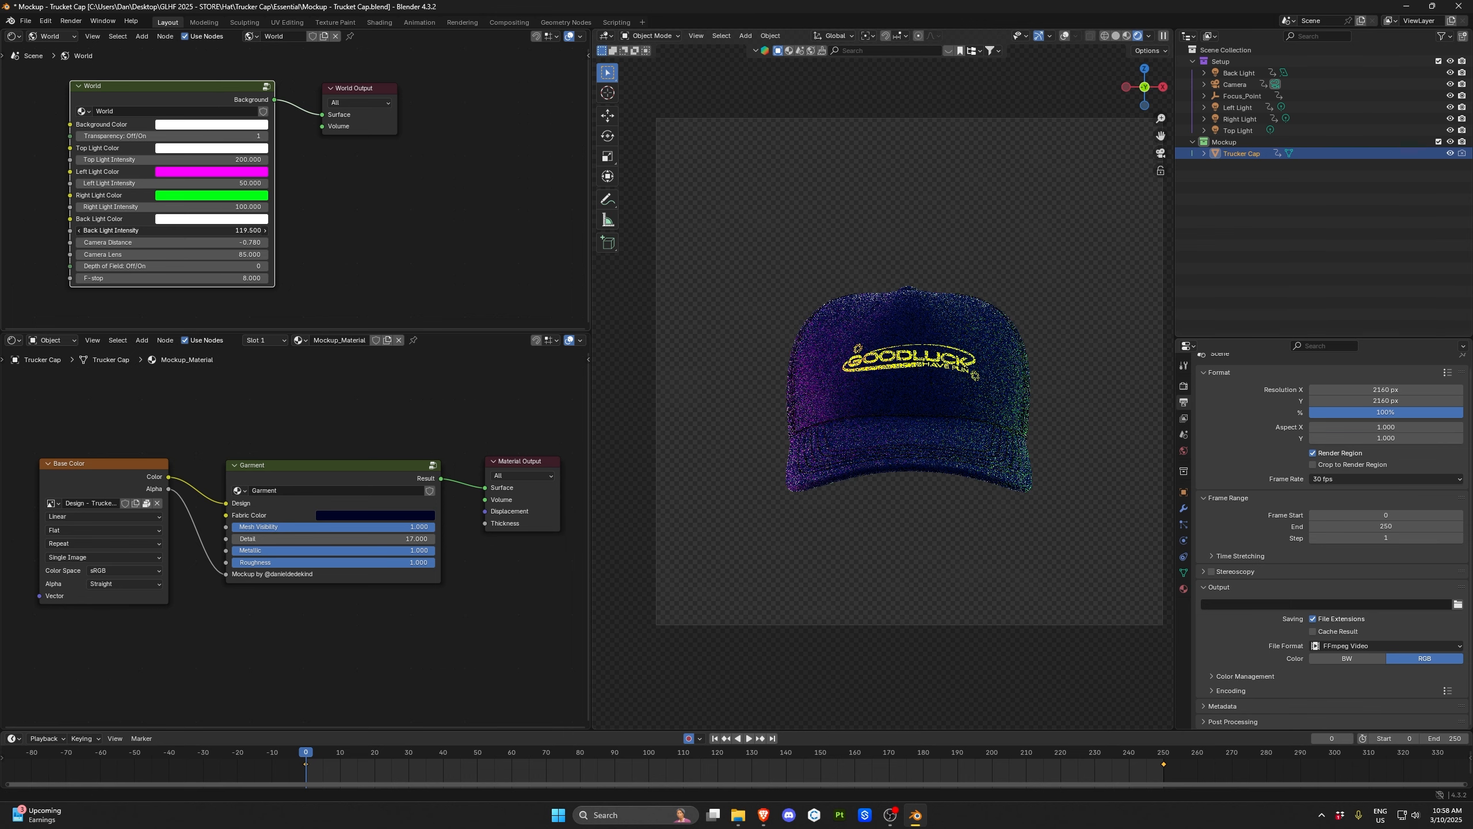
pyautogui.click(239, 160)
pyautogui.write('0')
pyautogui.press('Return')
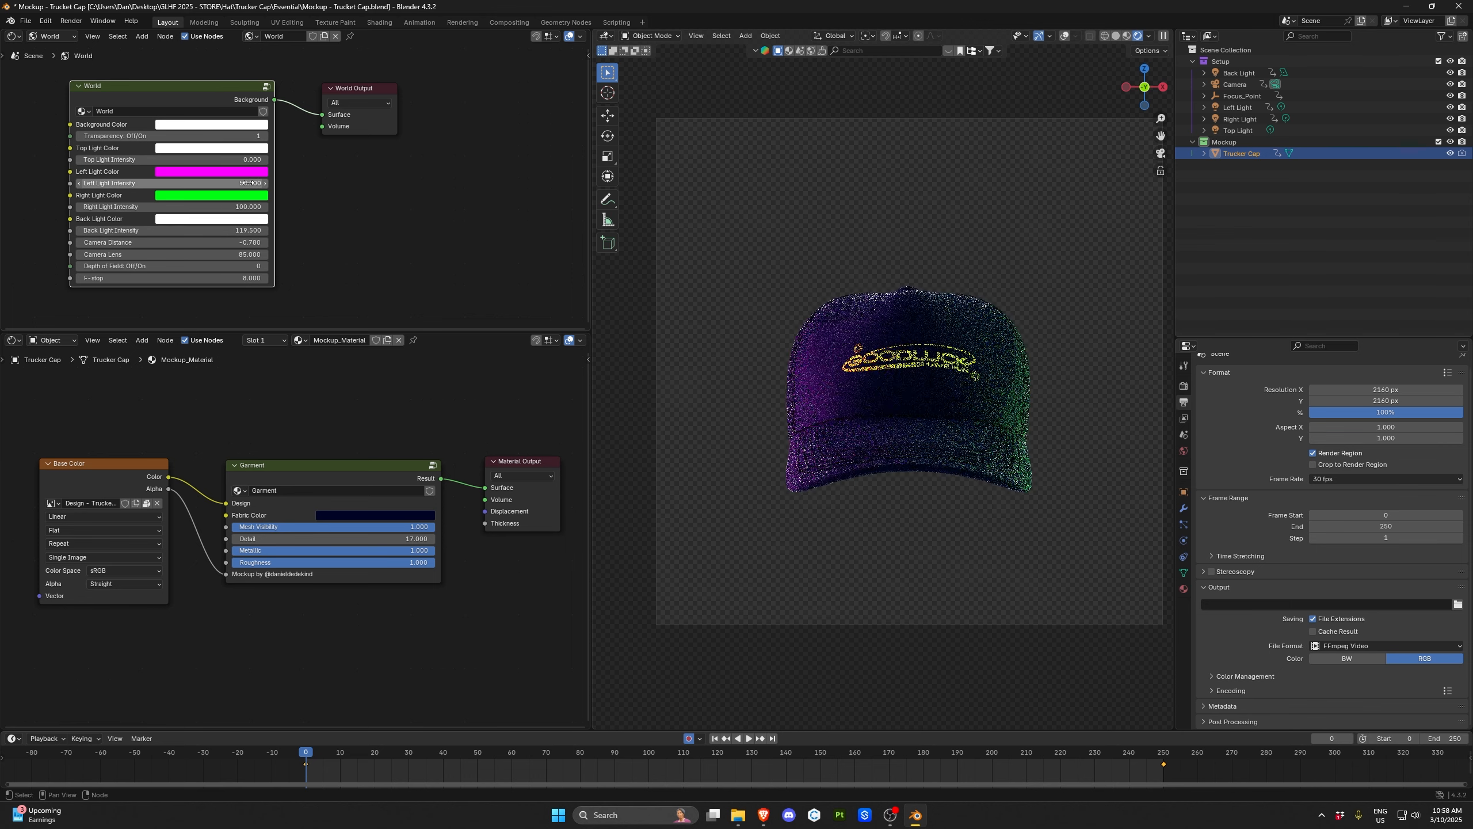
pyautogui.click(246, 183)
pyautogui.write('0')
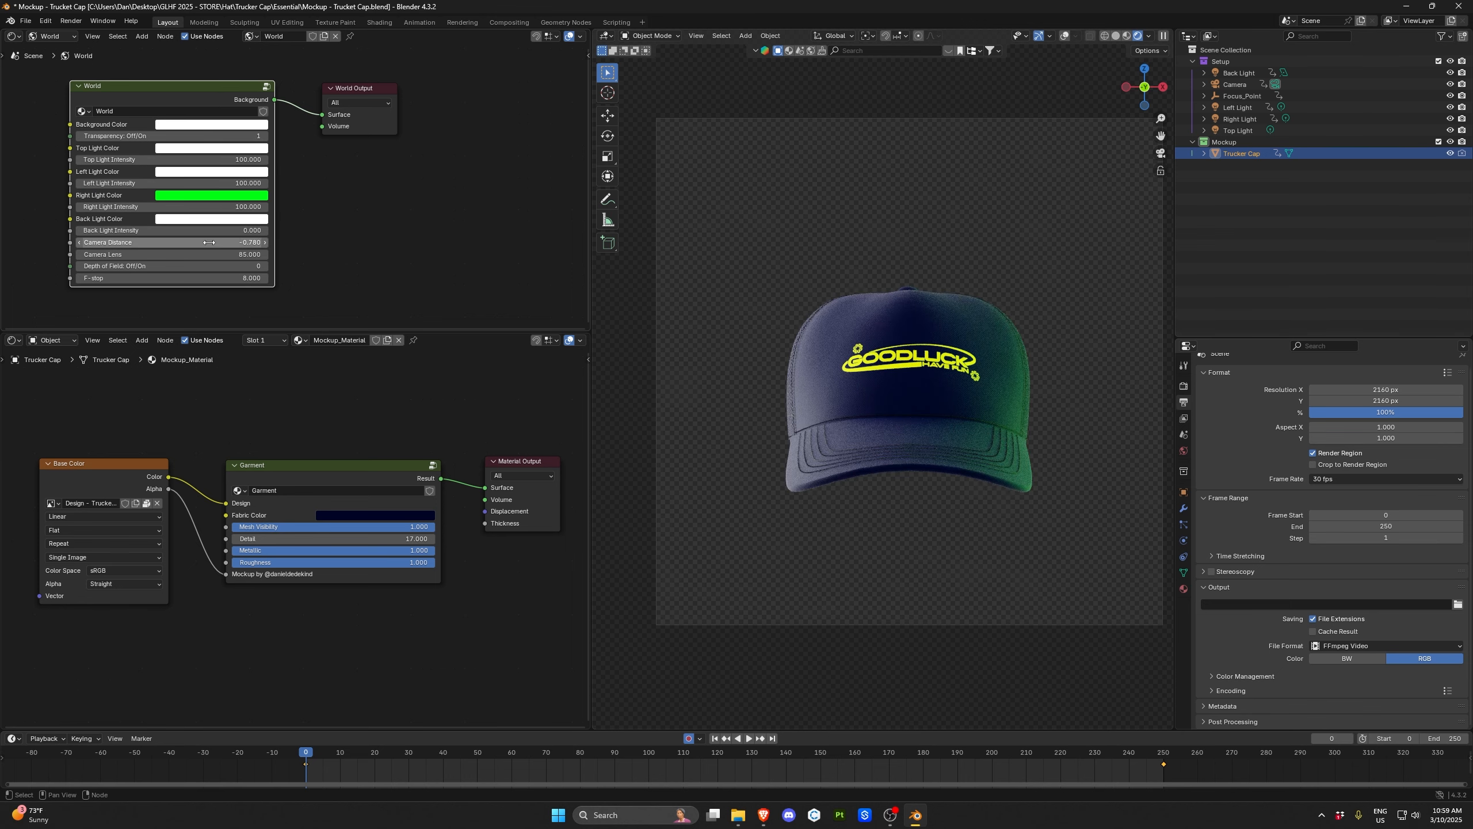
# Switch the camera's depth of field on and back off in the World node
pyautogui.moveTo(209, 243)
pyautogui.mouseDown()
pyautogui.moveTo(174, 243)
pyautogui.moveTo(209, 242)
pyautogui.mouseUp()
pyautogui.click(264, 267)
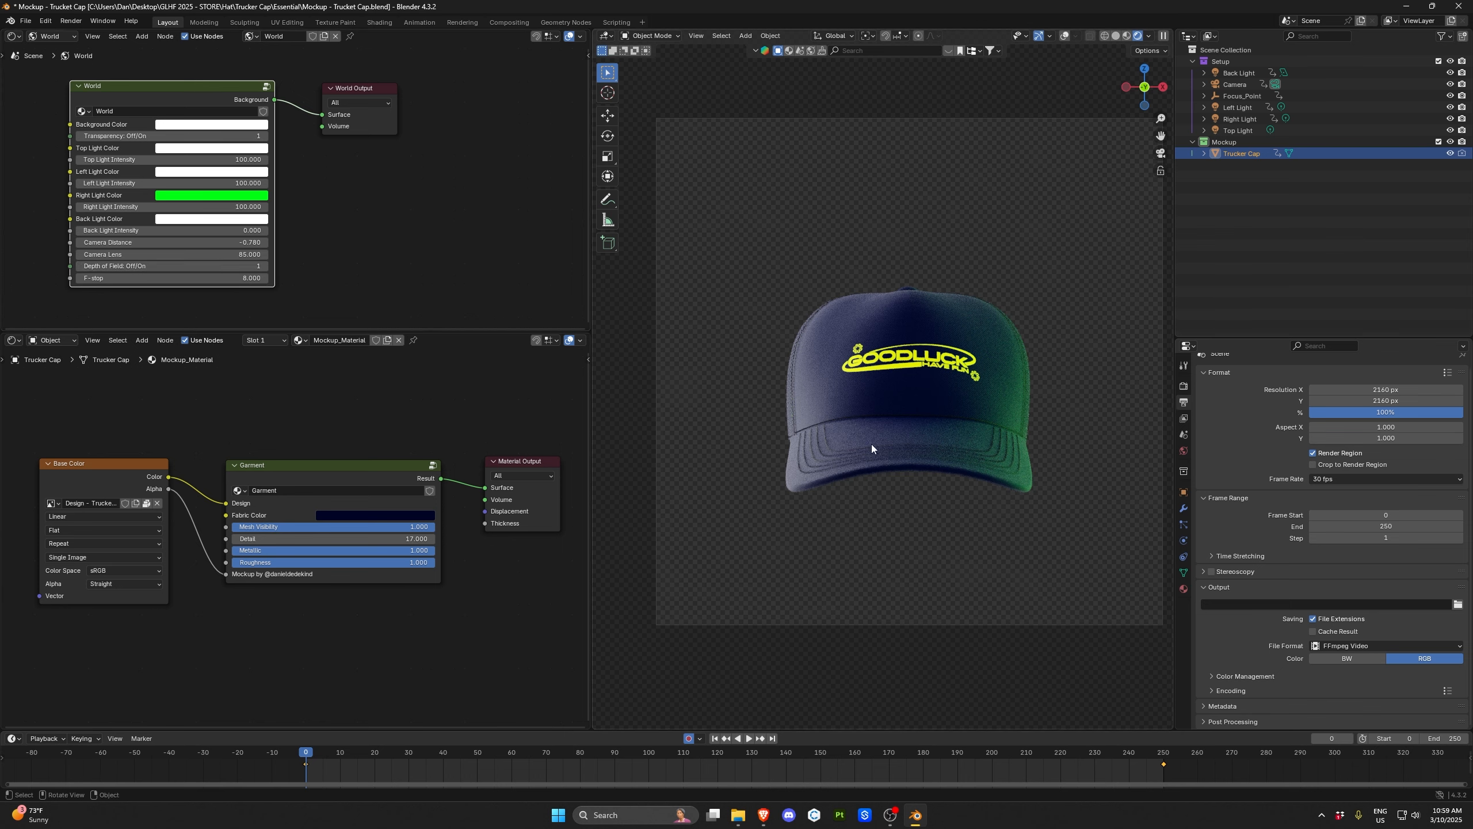
pyautogui.click(79, 265)
# Open the Design - Trucket Cap PSD from the Essential folder in Photopea
pyautogui.moveTo(738, 815)
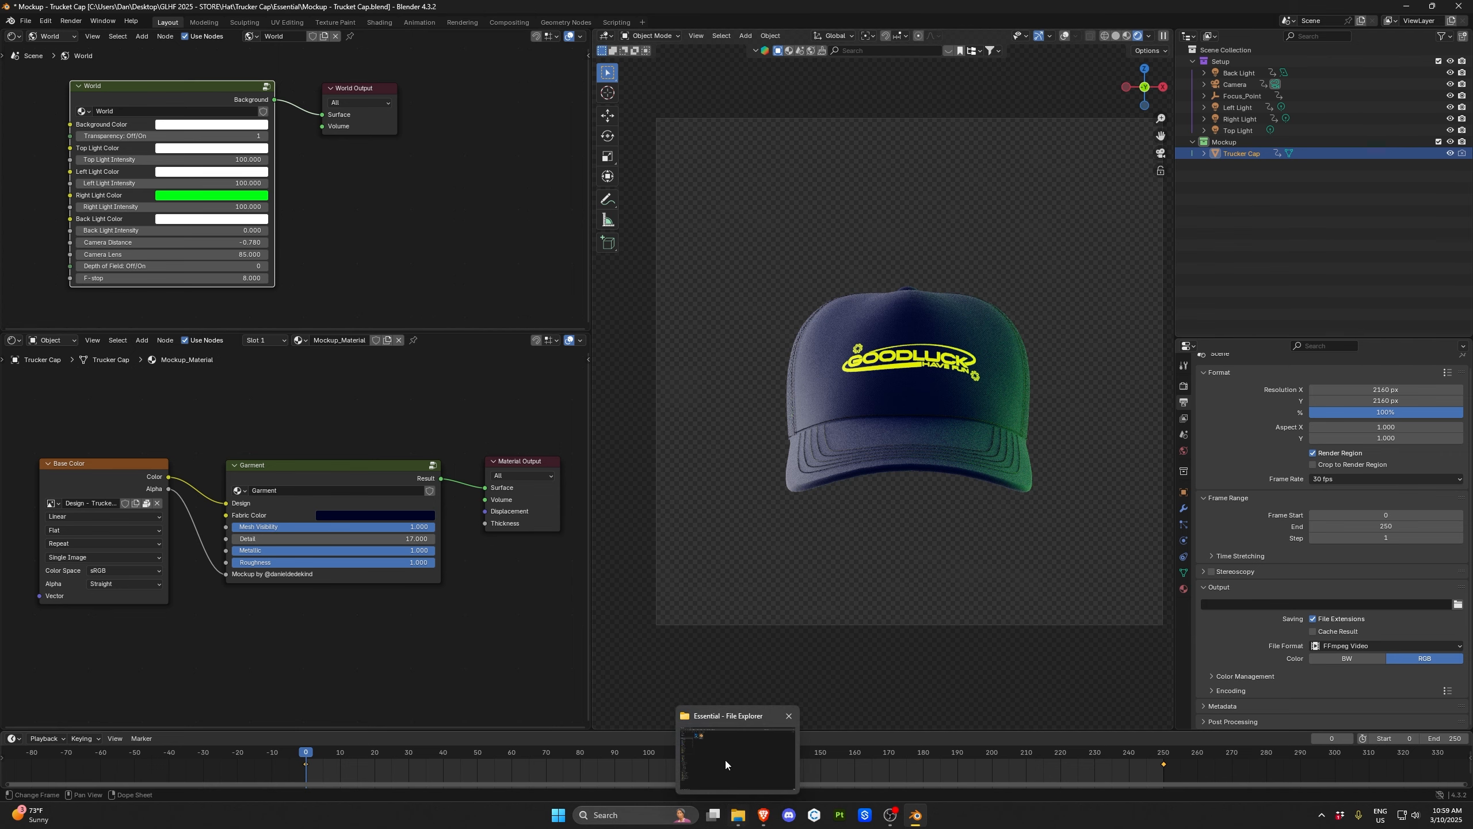
pyautogui.click(727, 766)
pyautogui.rightClick(201, 101)
pyautogui.click(763, 815)
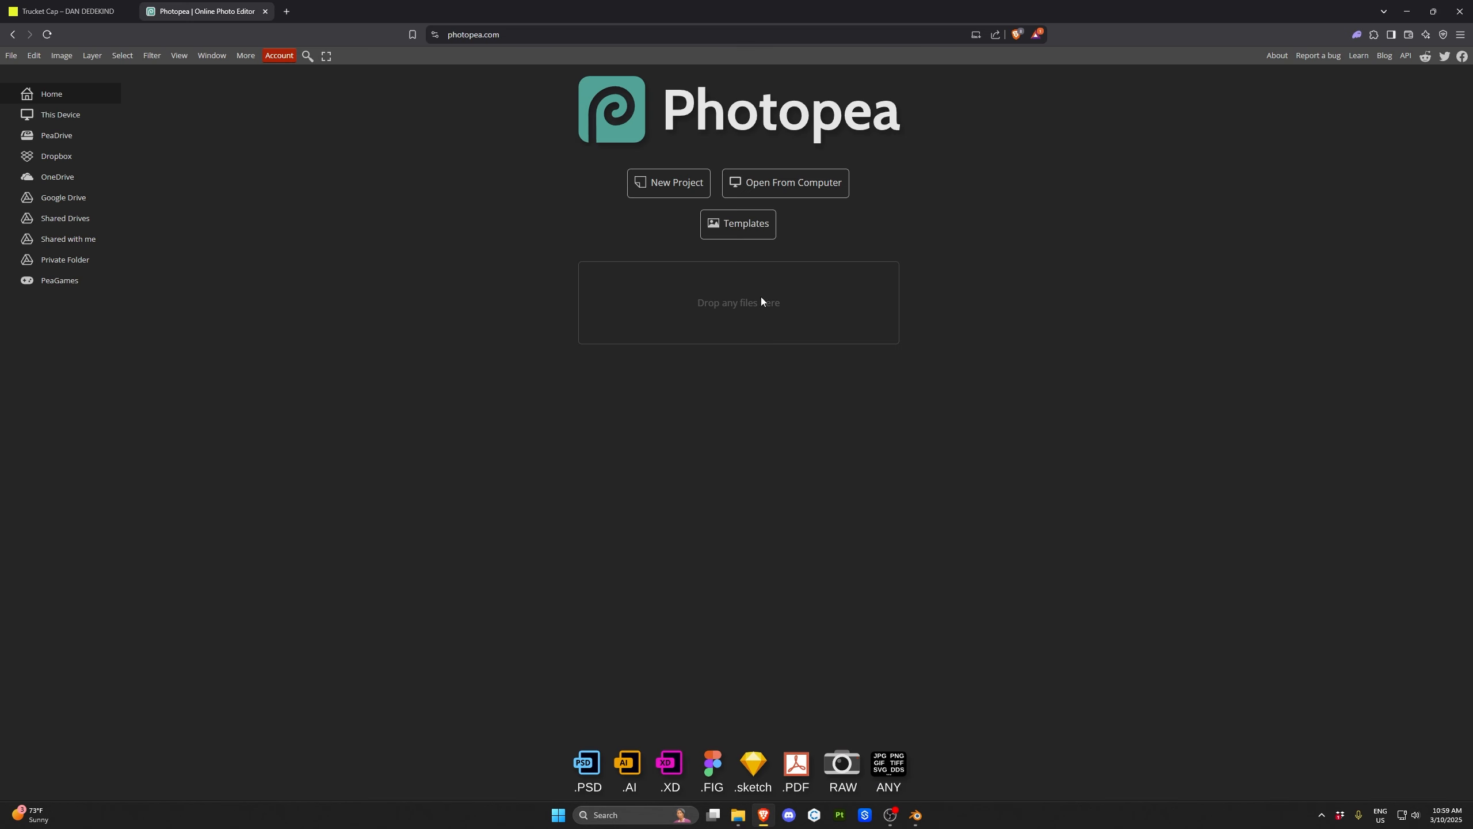
pyautogui.click(738, 815)
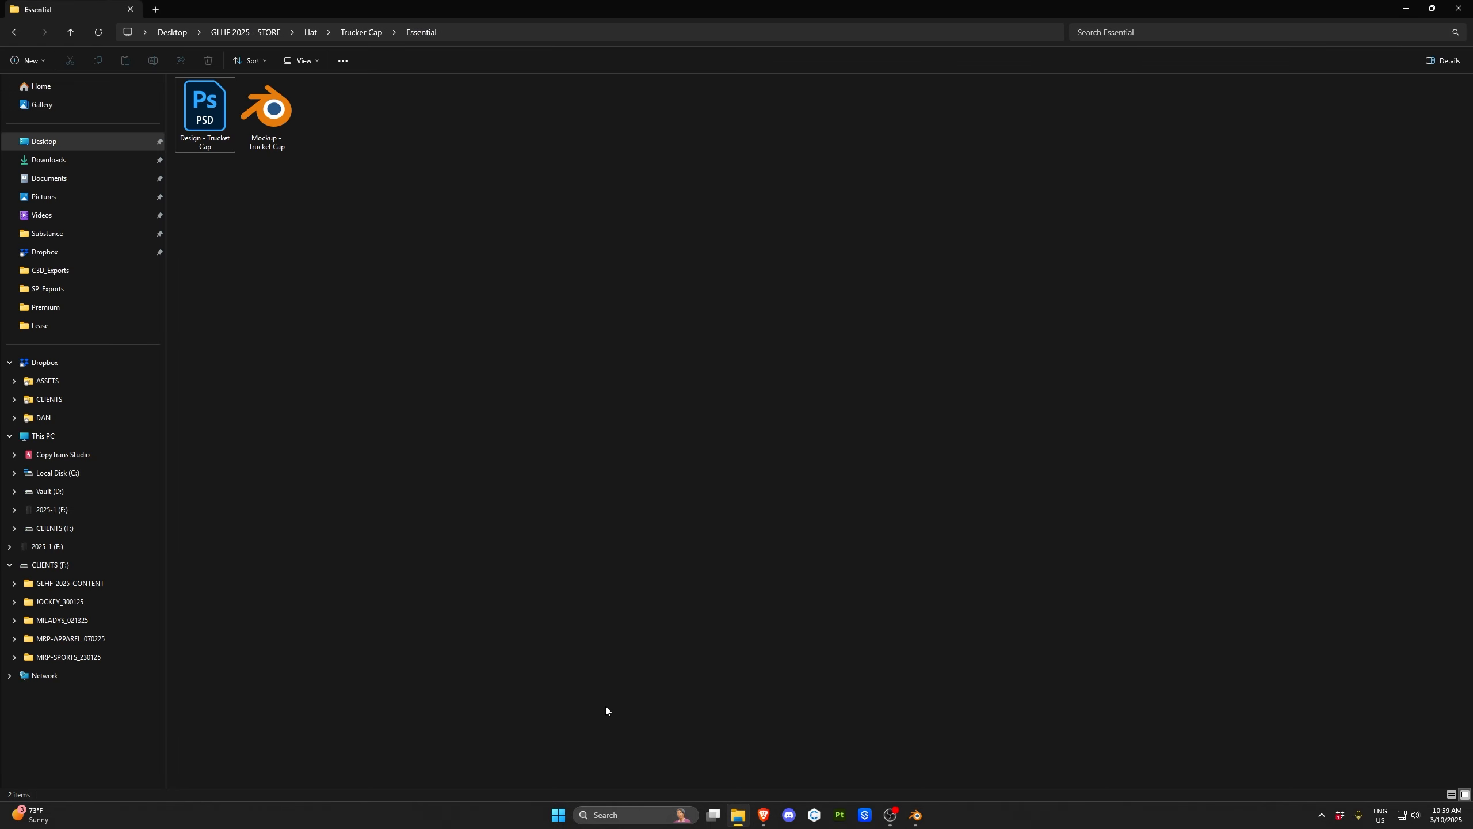
pyautogui.doubleClick(589, 7)
pyautogui.moveTo(863, 551); pyautogui.dragTo(762, 303)
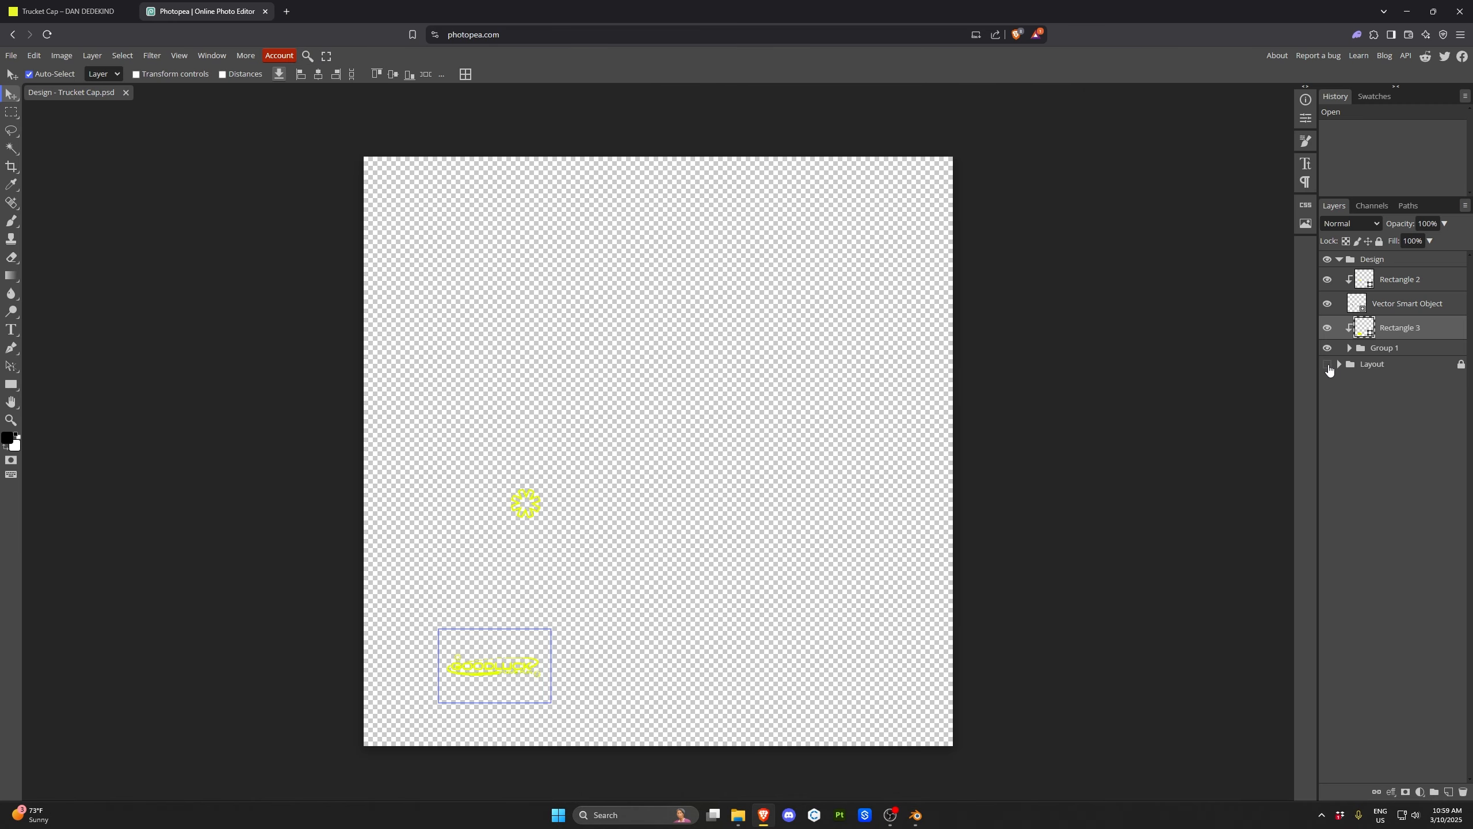
# Make the Layout group visible and select the Rectangle 3 layer in the Design group
pyautogui.click(1327, 364)
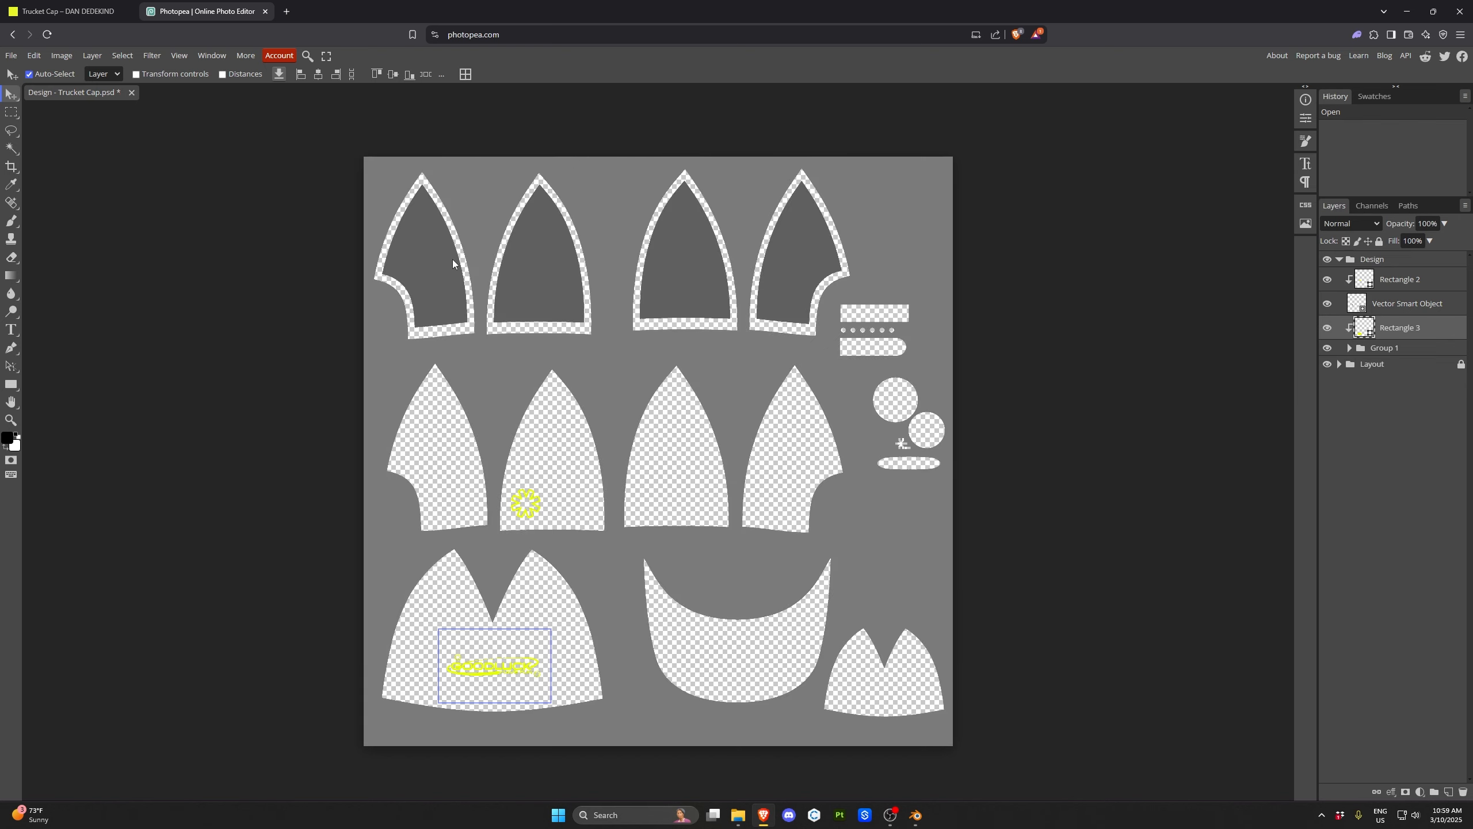
pyautogui.click(1327, 364)
pyautogui.click(1327, 365)
pyautogui.click(1327, 365)
pyautogui.click(1327, 365)
pyautogui.click(1377, 260)
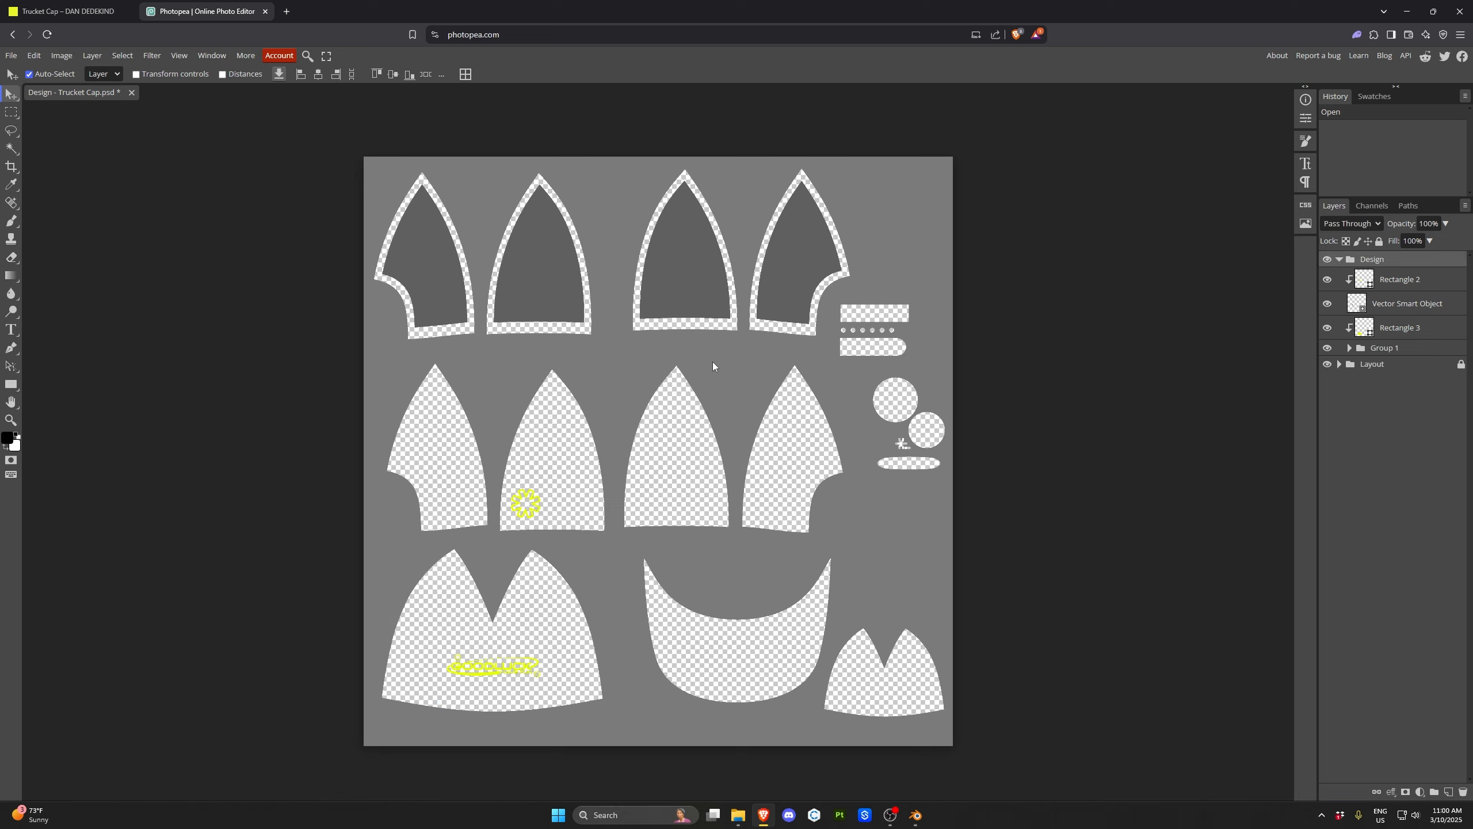
pyautogui.click(509, 677)
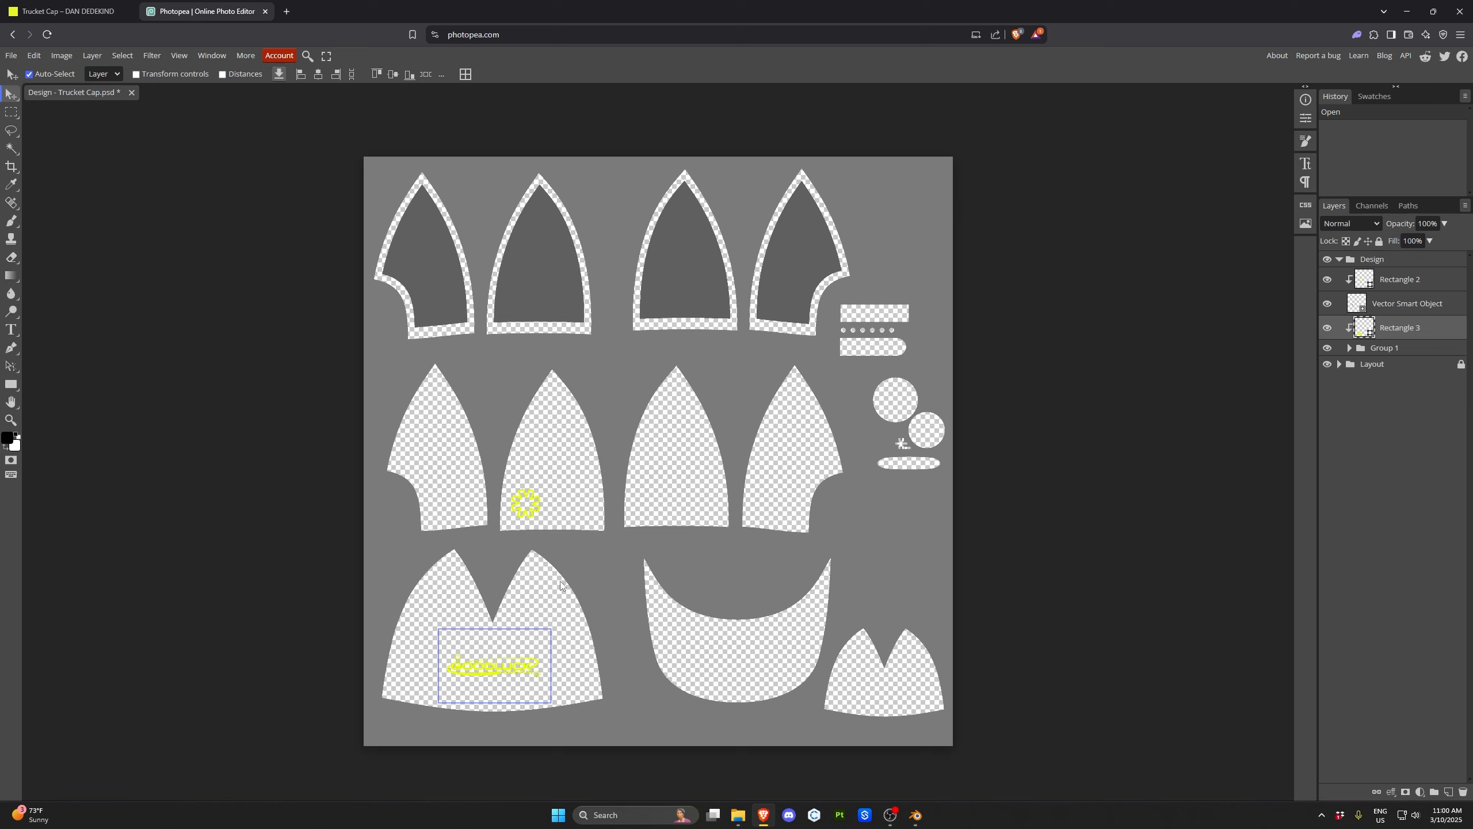
# Draw a yellow rectangle shape covering the cap's large front panel on the layout template
pyautogui.rightClick(10, 385)
pyautogui.click(53, 385)
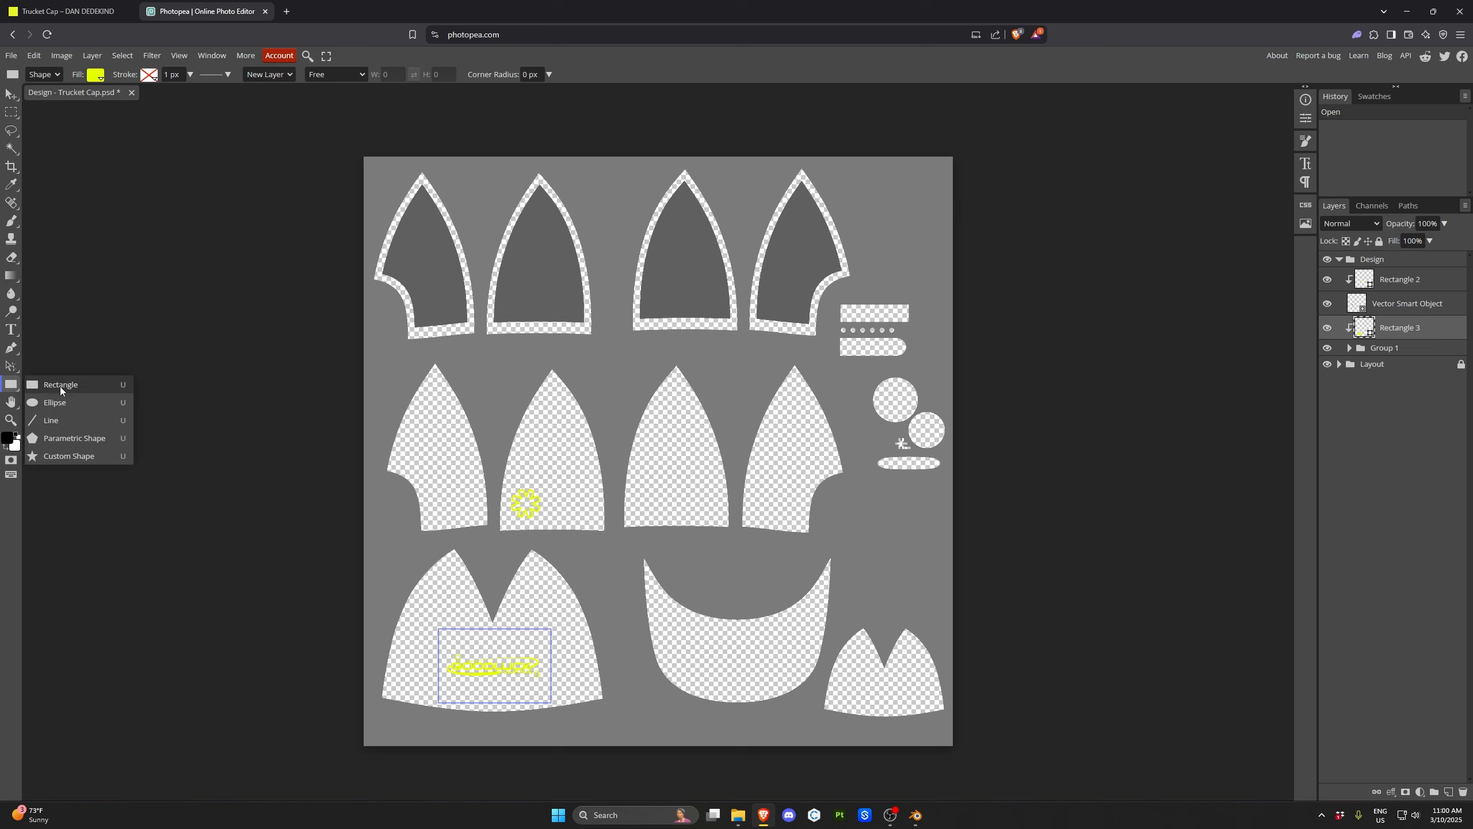
pyautogui.moveTo(375, 540); pyautogui.dragTo(618, 718)
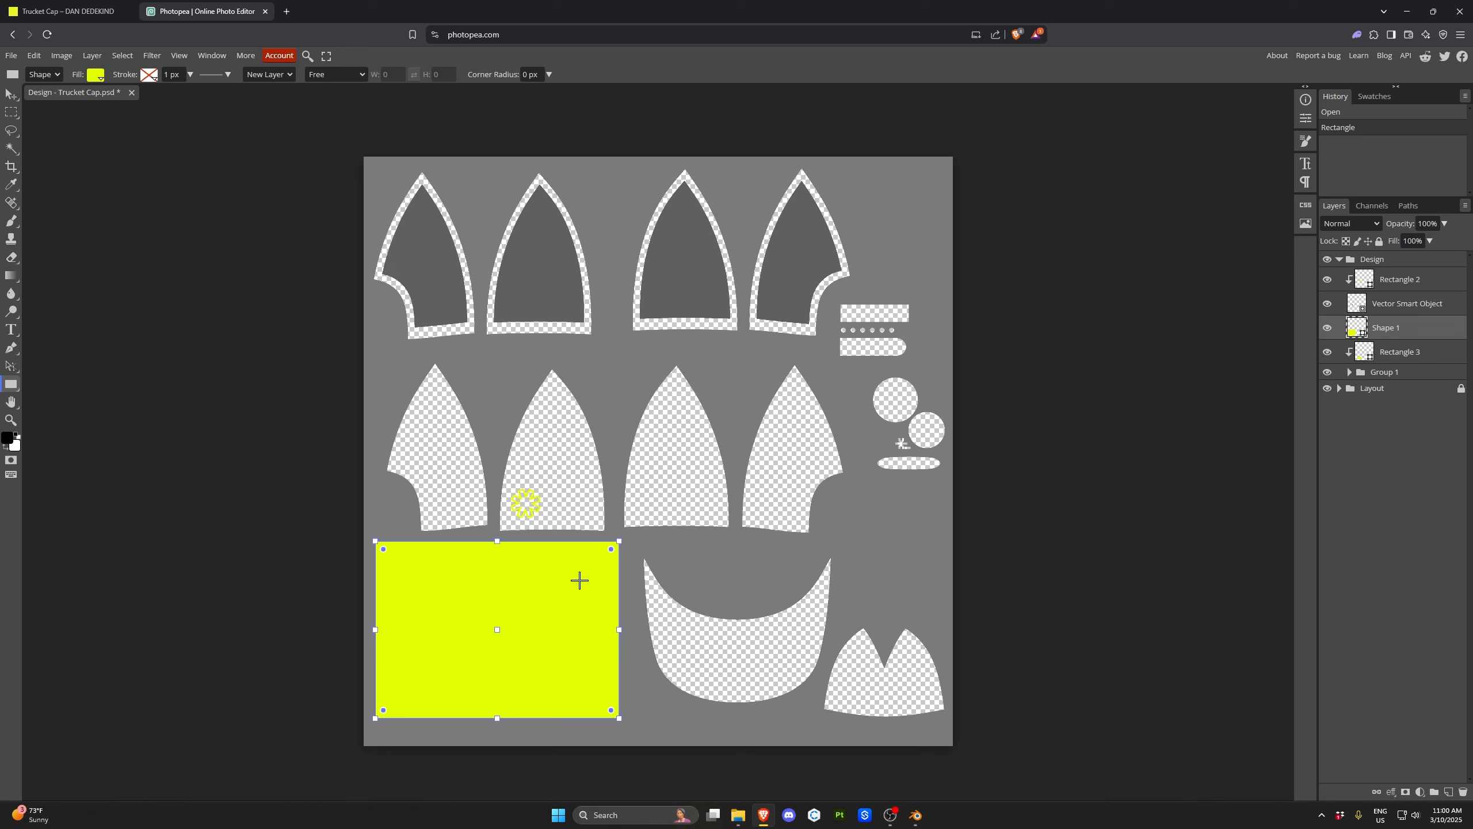
pyautogui.click(11, 95)
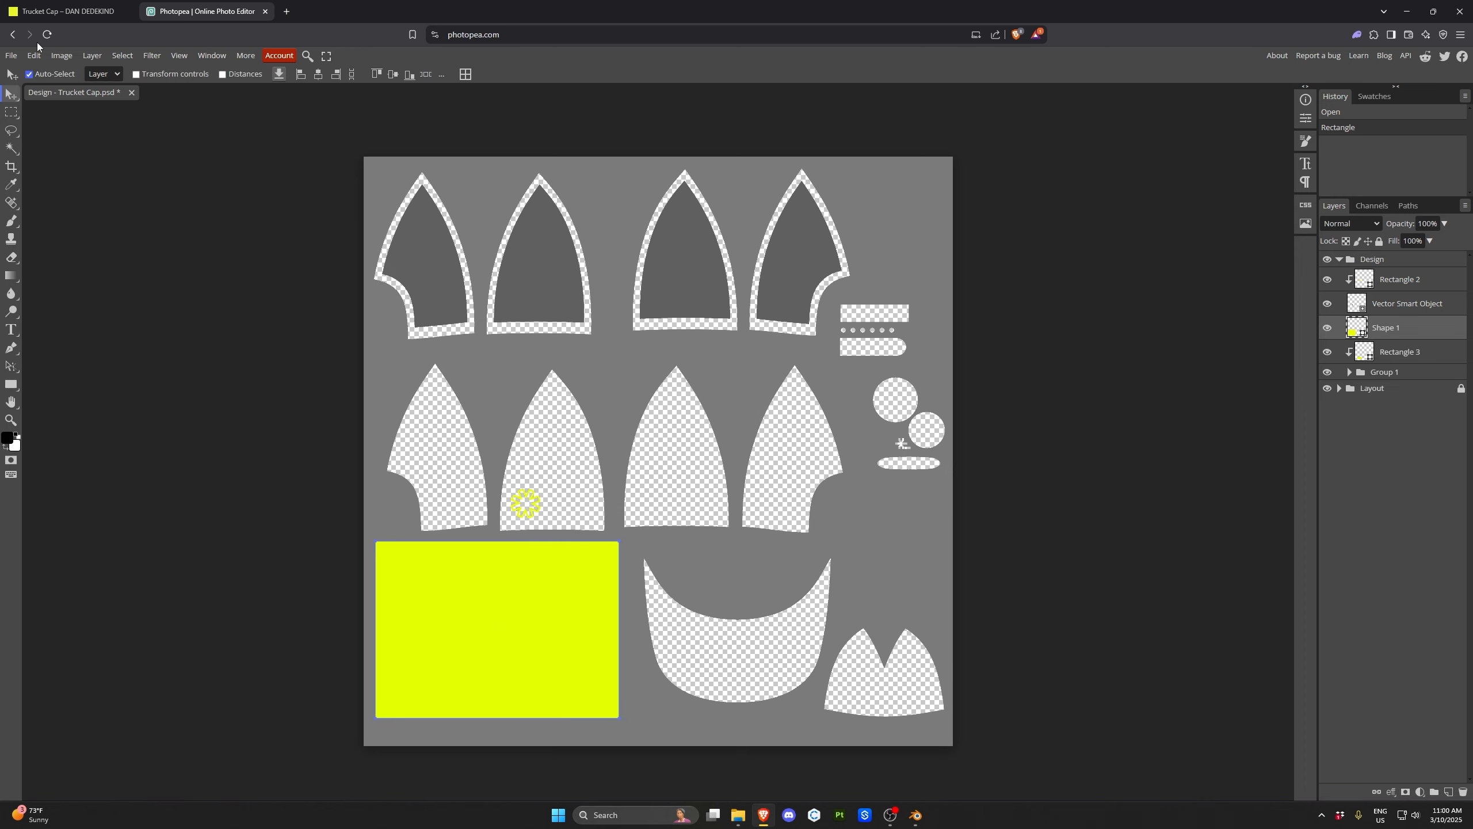
# Save the document as a PSD over Design - Trucket Cap in GLHF 2025 - STORE > Hat > Trucker Cap > Essential
pyautogui.click(11, 55)
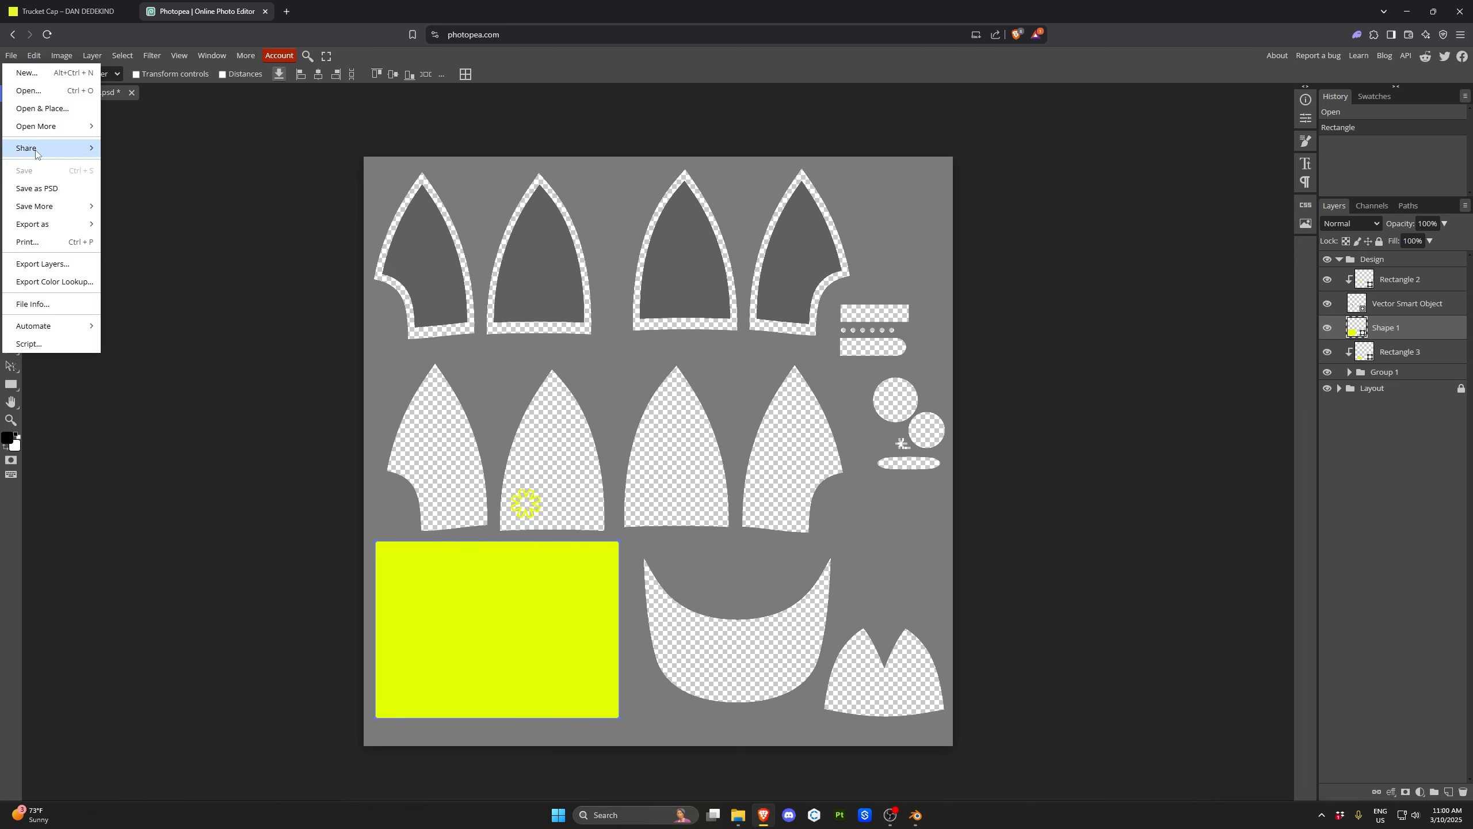
pyautogui.click(64, 188)
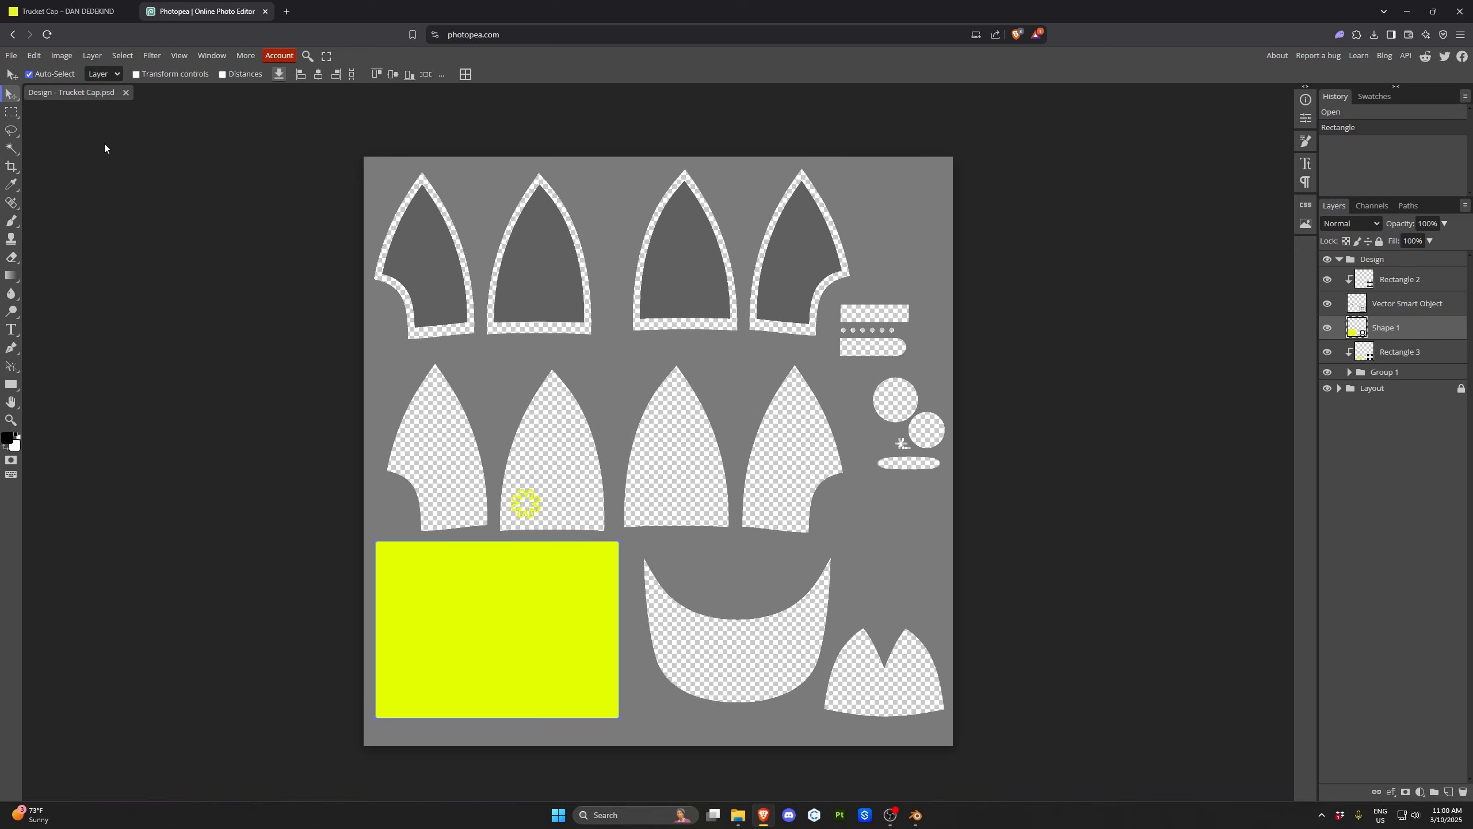
pyautogui.click(106, 138)
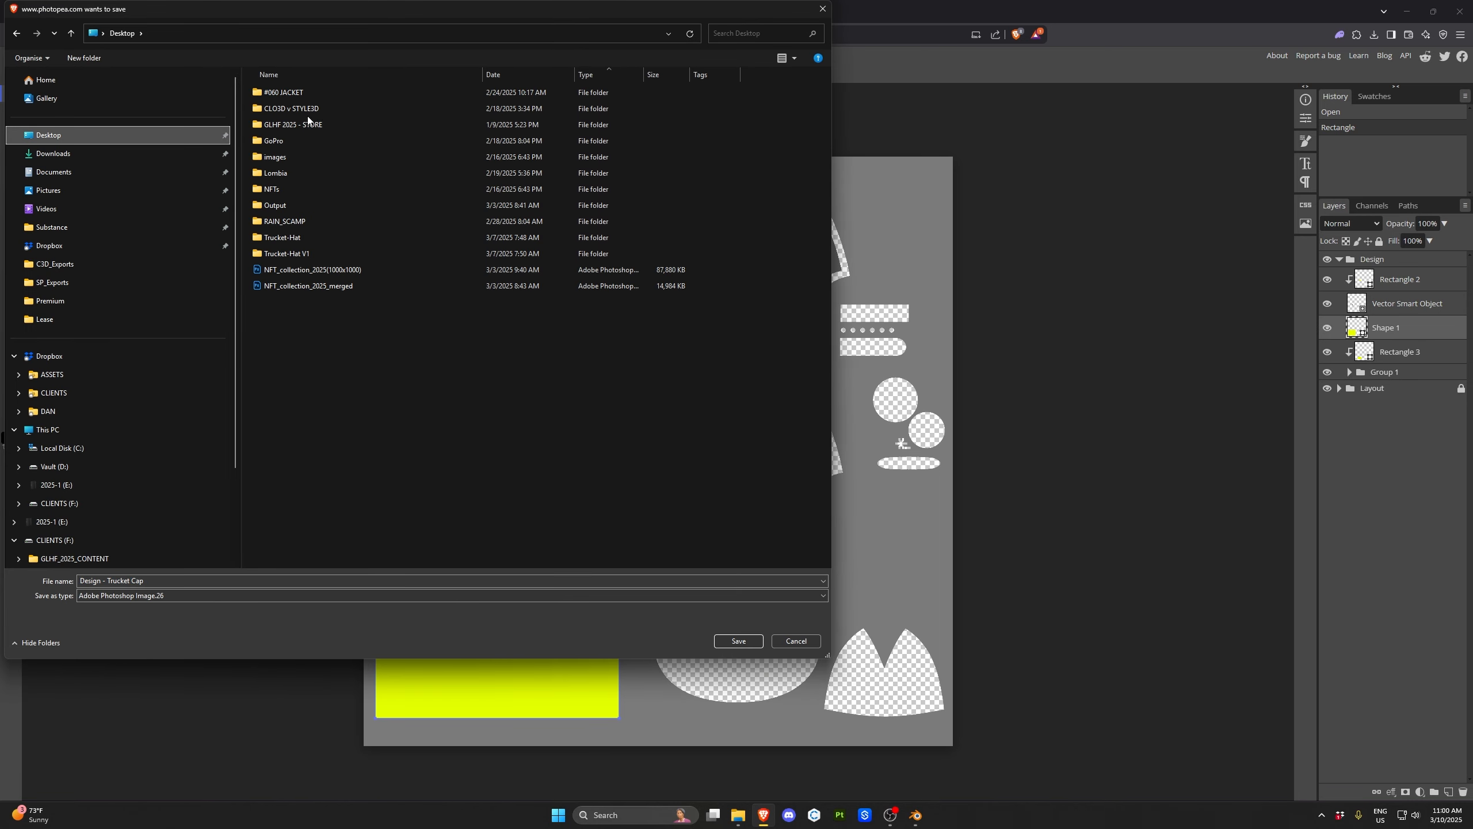
pyautogui.doubleClick(293, 124)
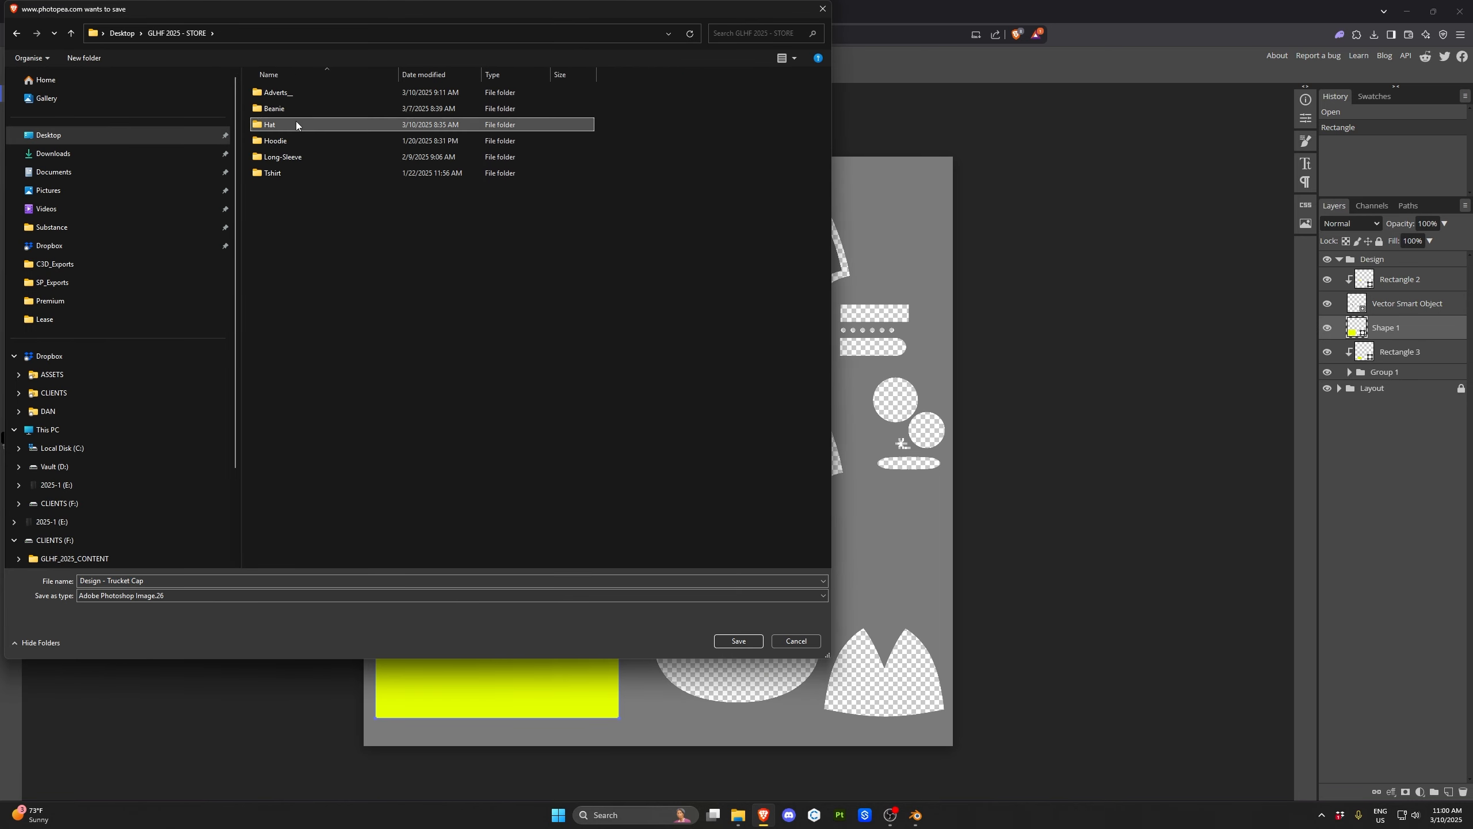
pyautogui.doubleClick(295, 124)
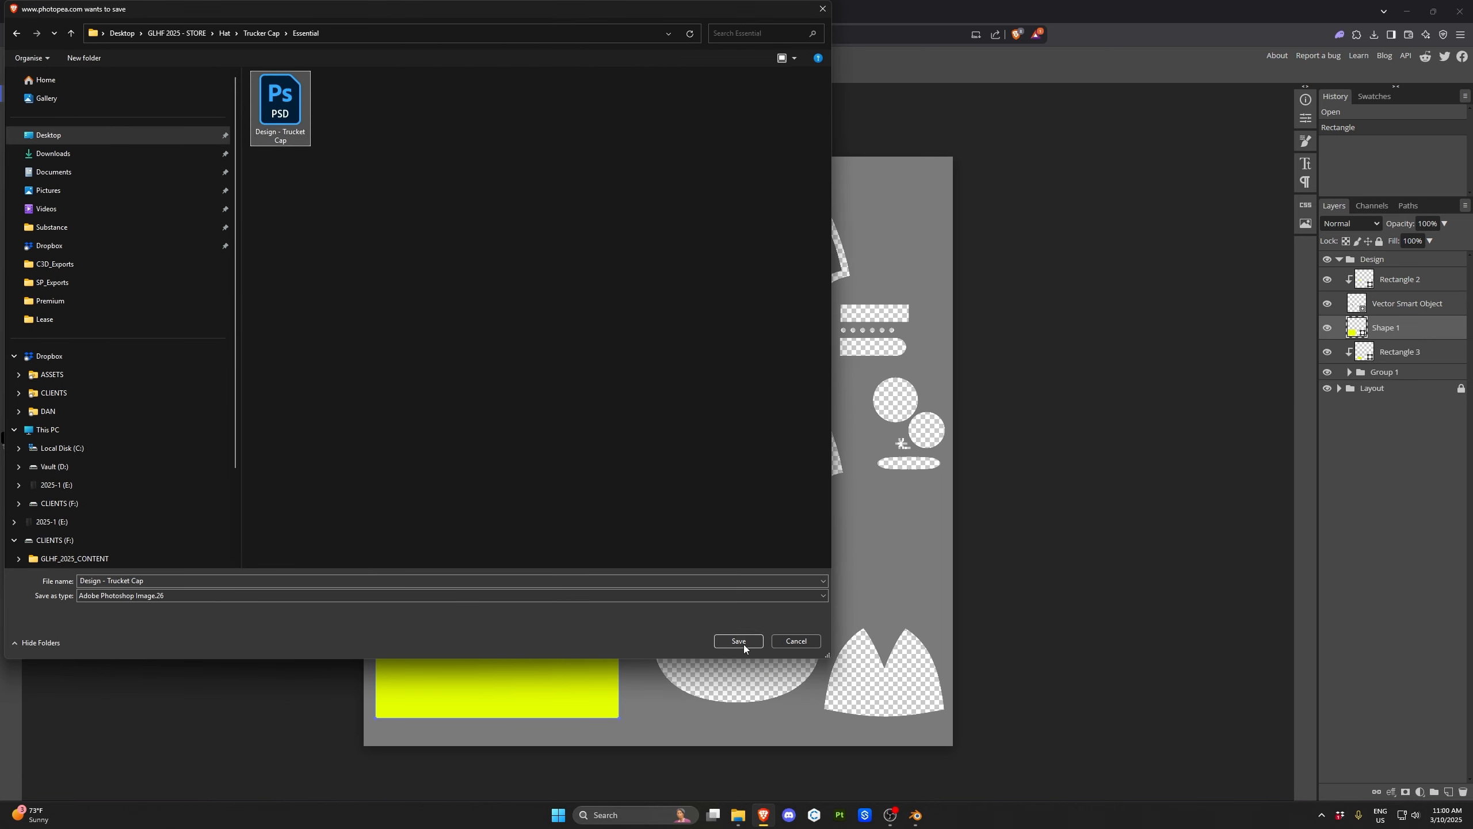
pyautogui.click(739, 640)
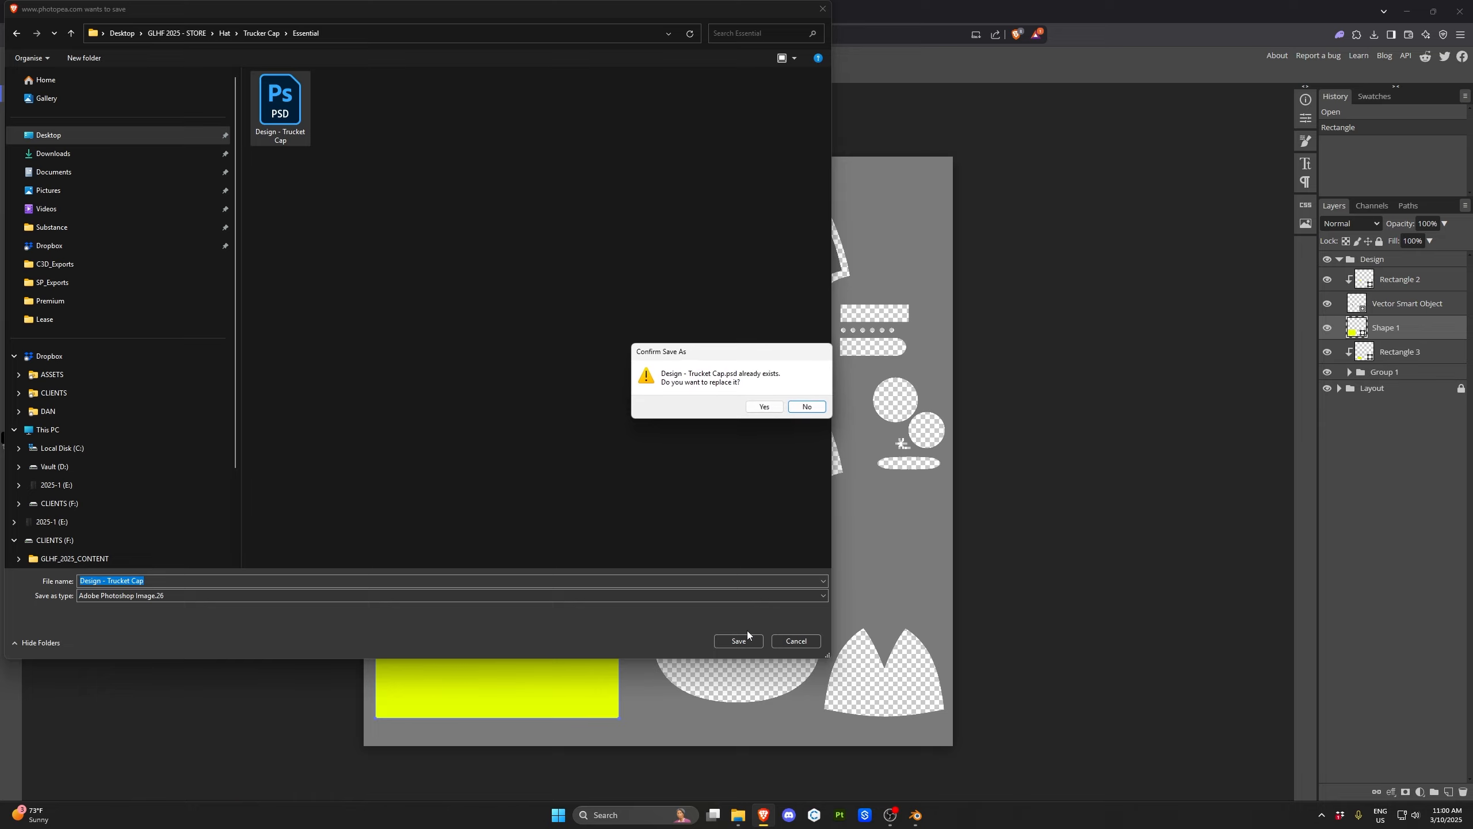
pyautogui.click(765, 410)
# Switch to Blender, unlink the design image from the Base Color node and purge the unused data
pyautogui.click(916, 815)
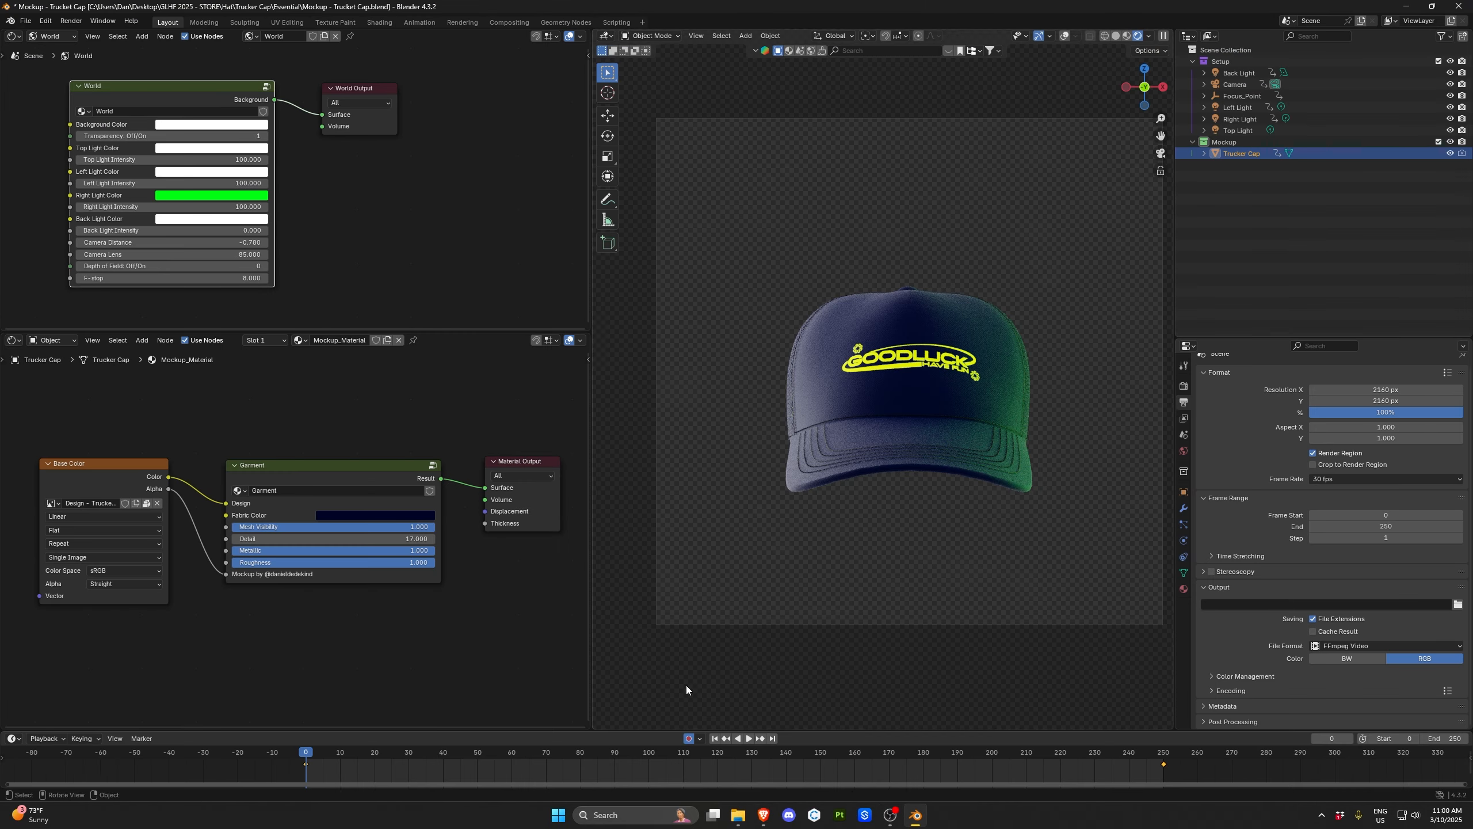
pyautogui.click(157, 503)
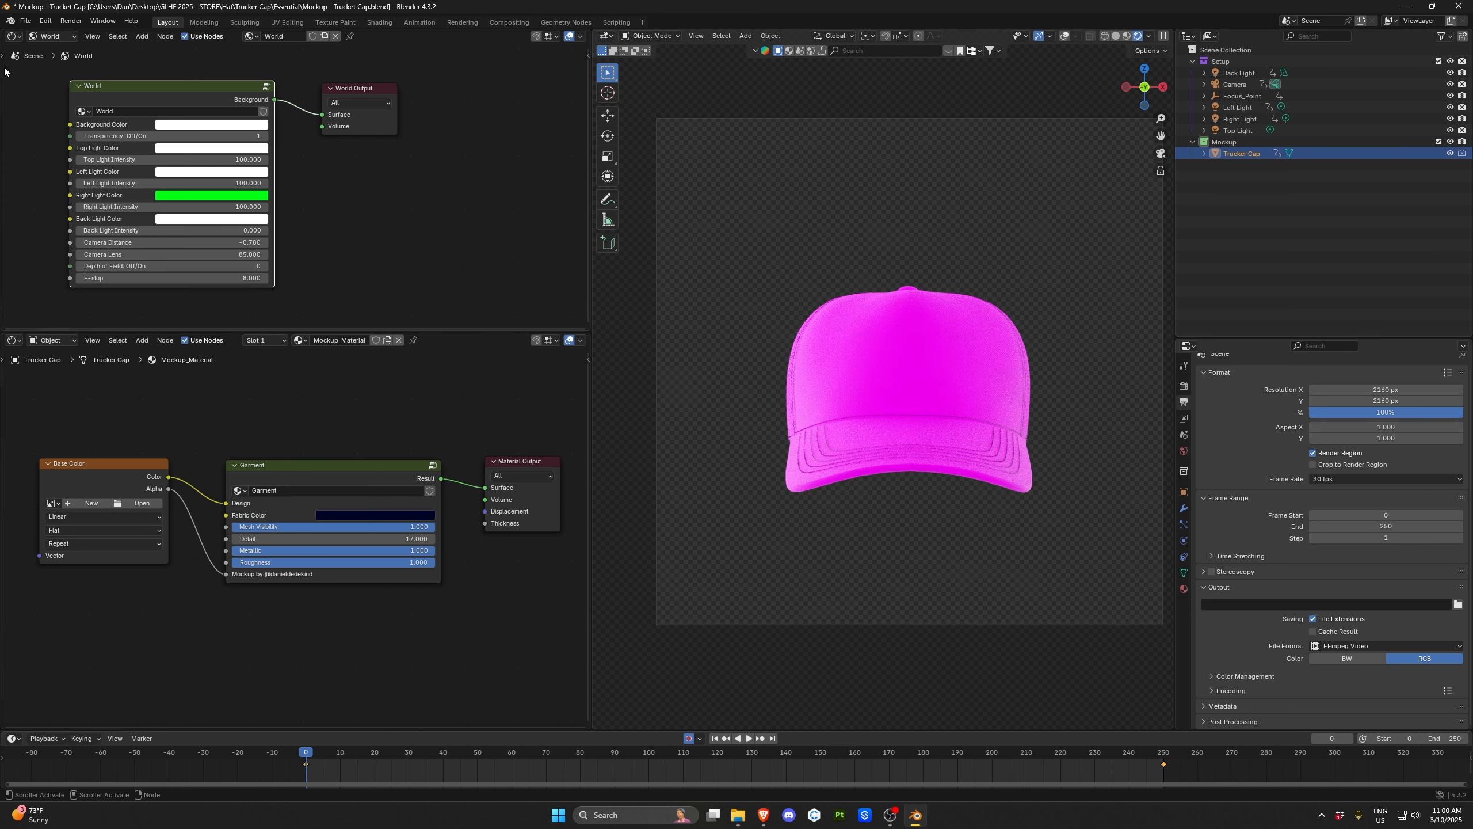
pyautogui.click(25, 20)
pyautogui.moveTo(75, 234)
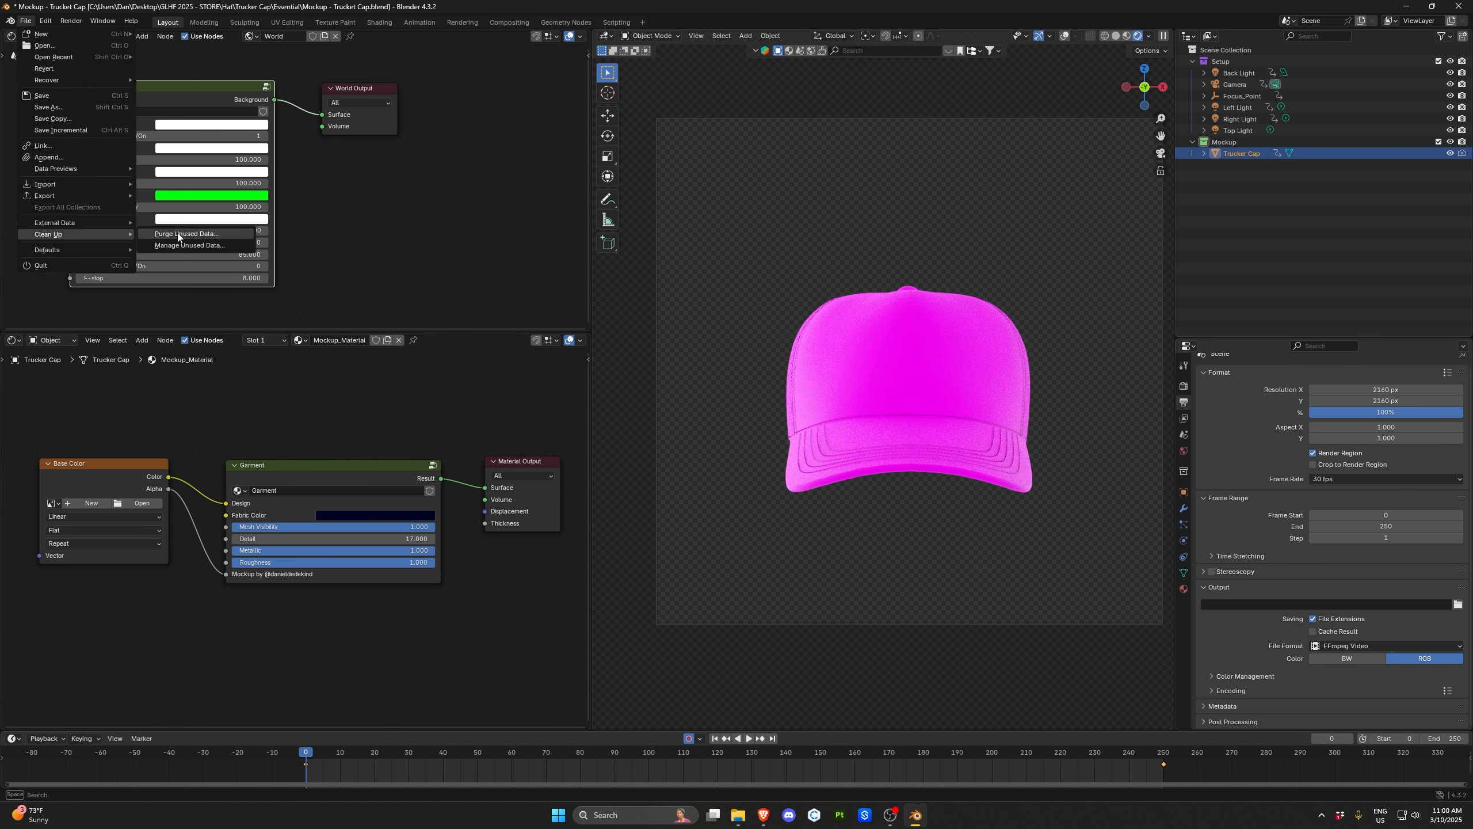
pyautogui.click(186, 233)
pyautogui.click(170, 310)
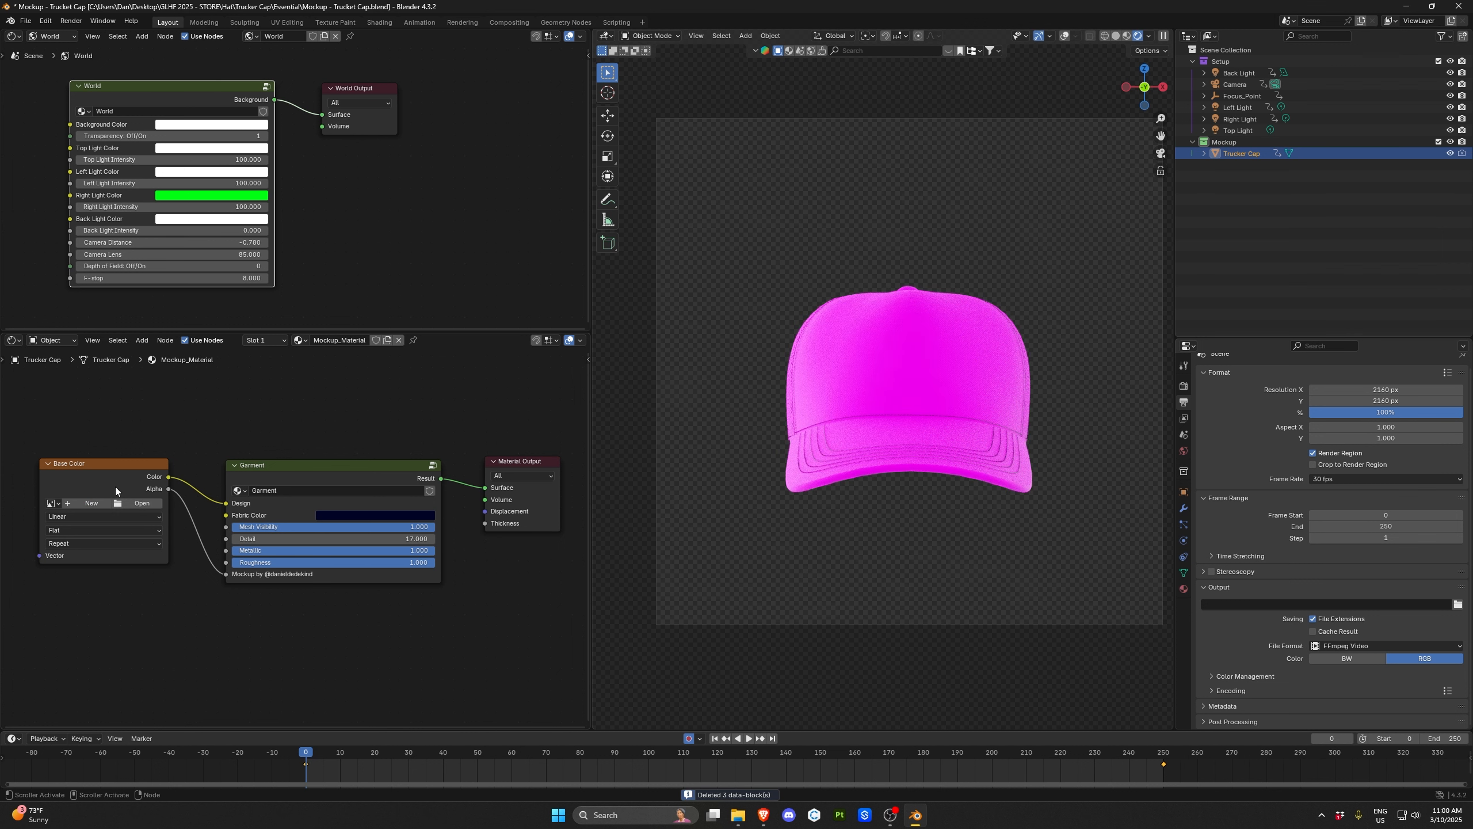
# Try to load the saved Design - Trucket Cap PSD into the Base Color node
pyautogui.click(133, 503)
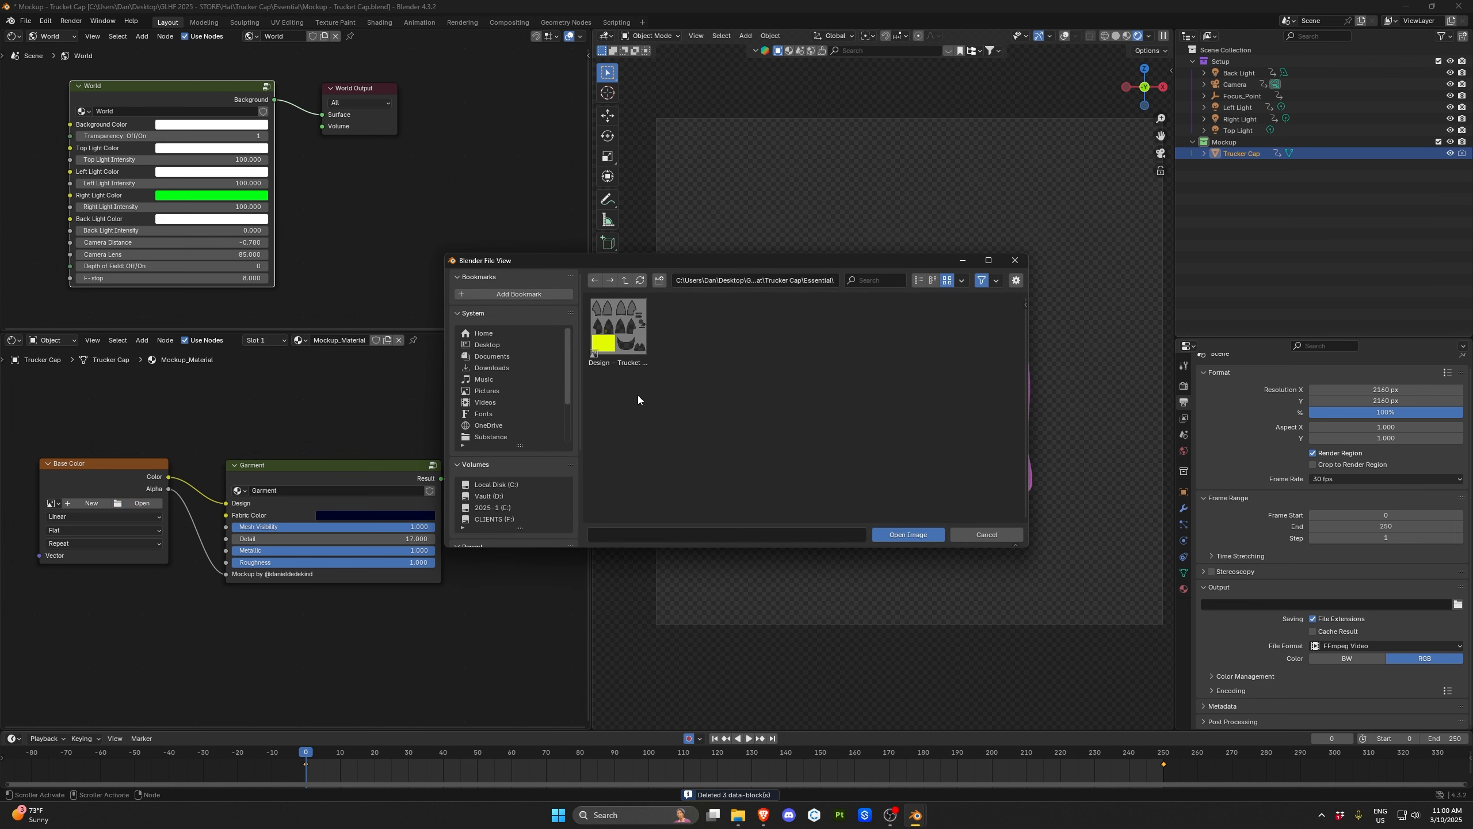
pyautogui.click(631, 327)
pyautogui.click(928, 535)
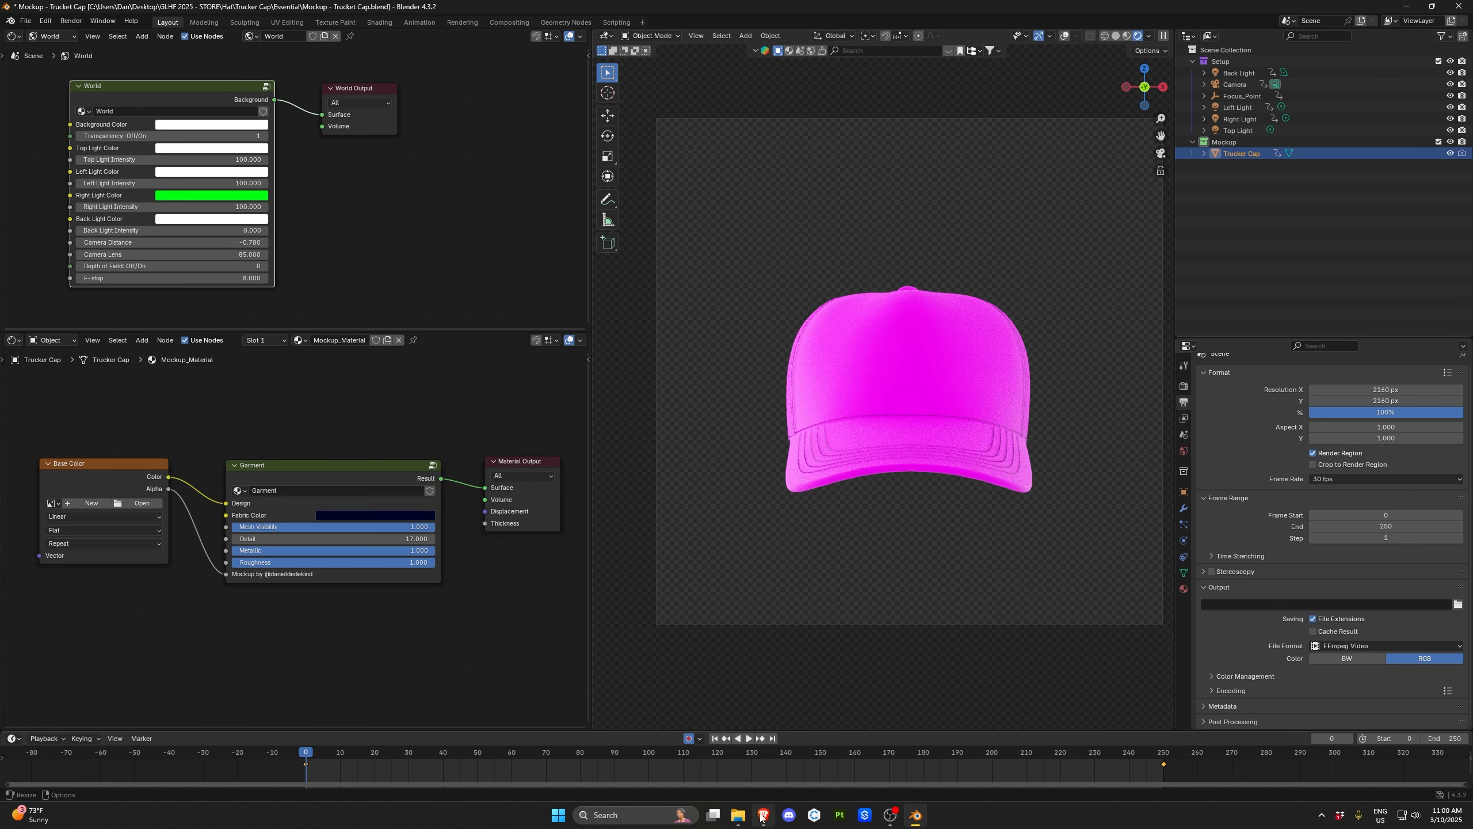
# Switch to Photopea, hide the Layout group and save the document as a PSD over Design - Trucket Cap
pyautogui.click(763, 814)
pyautogui.click(1327, 388)
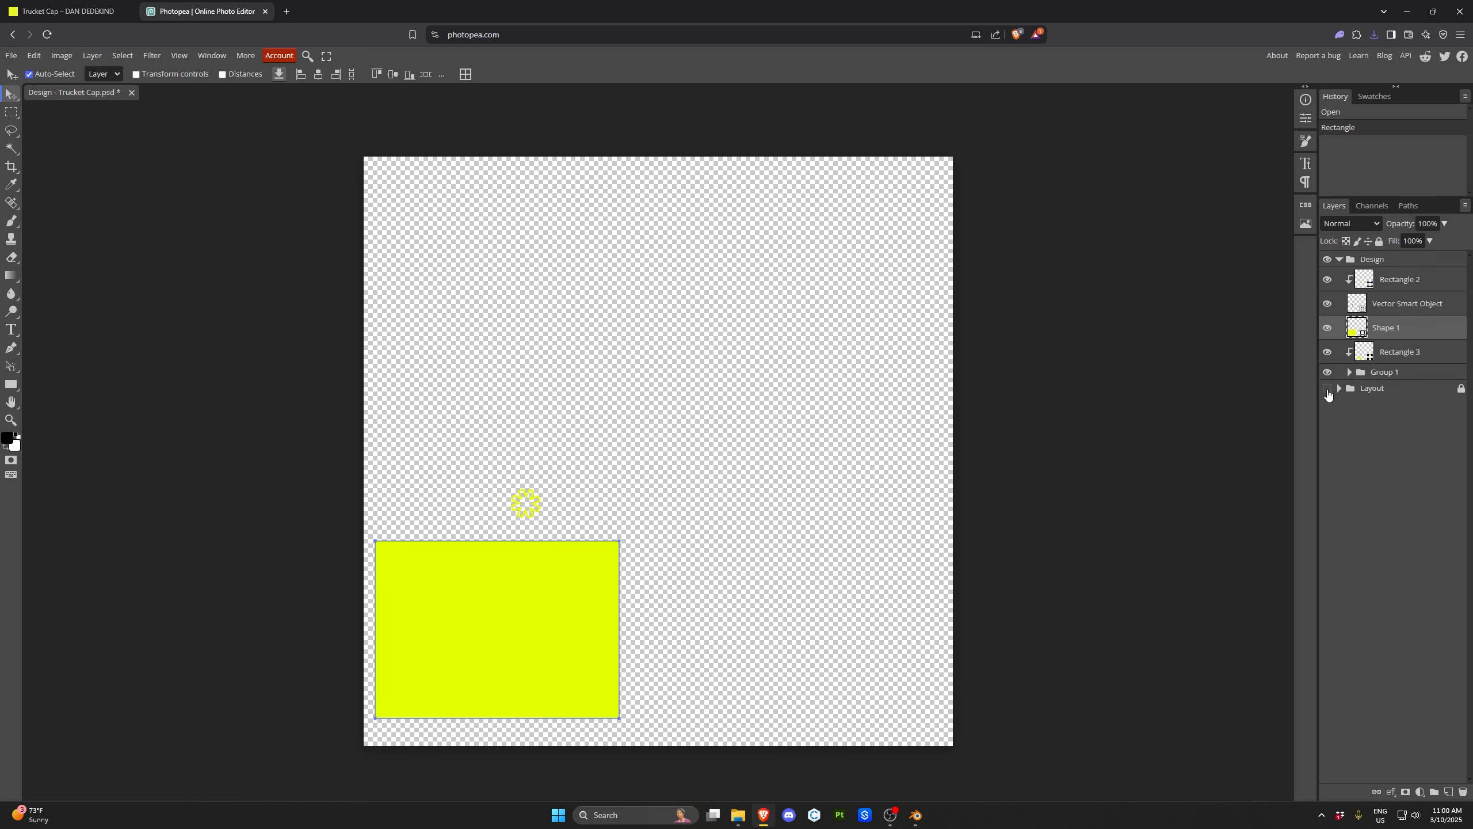
pyautogui.click(11, 55)
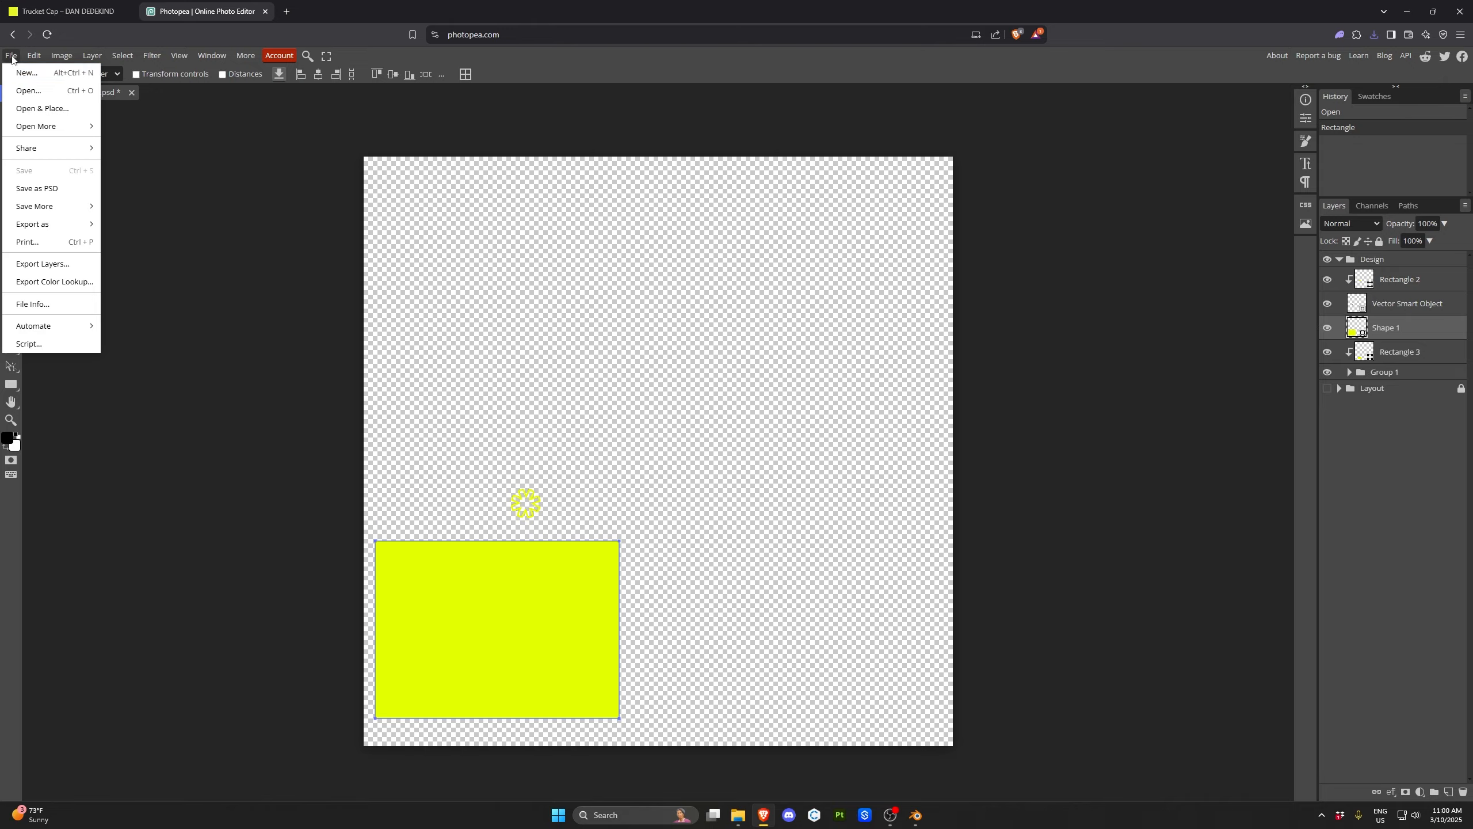
pyautogui.click(35, 190)
pyautogui.press('Return')
pyautogui.click(765, 407)
# Switch to Blender and load the Design - Trucket Cap PSD into the Base Color node
pyautogui.click(915, 815)
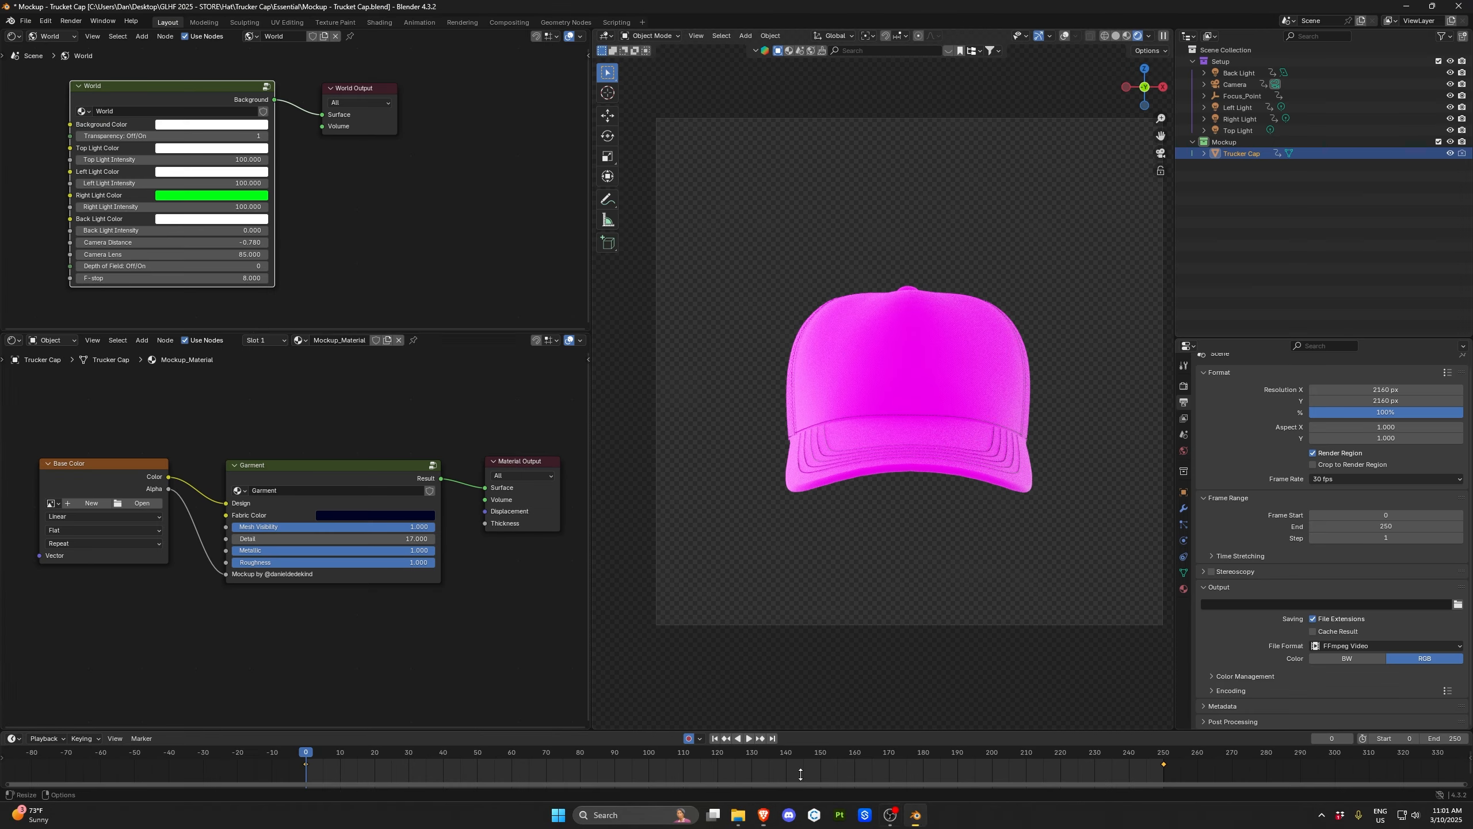
pyautogui.click(141, 503)
pyautogui.doubleClick(616, 340)
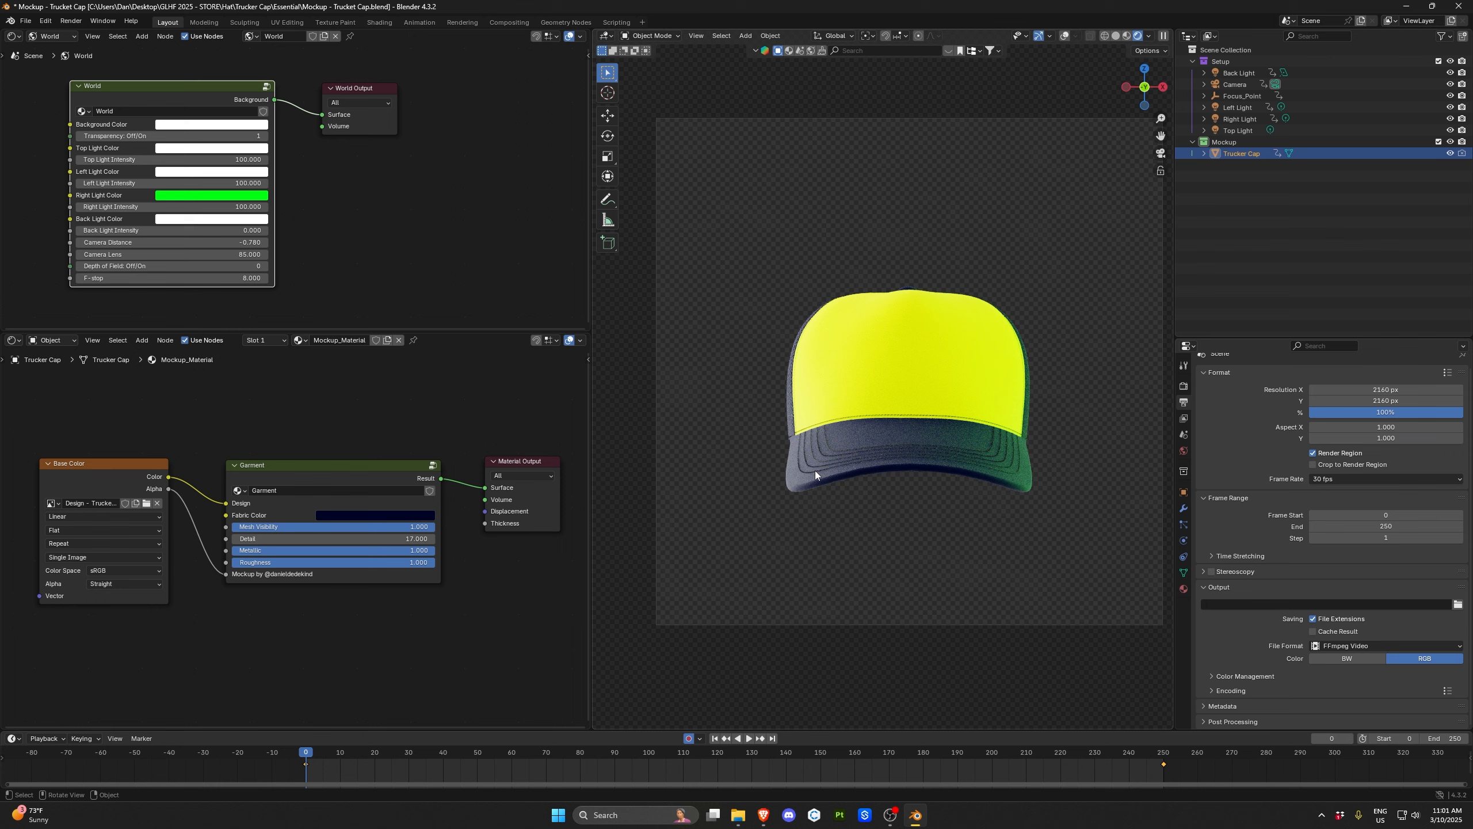
# Switch to Photopea and move the yellow Shape 1 layer below the Design group, just above Layout
pyautogui.hotkey('alt', 'Tab')
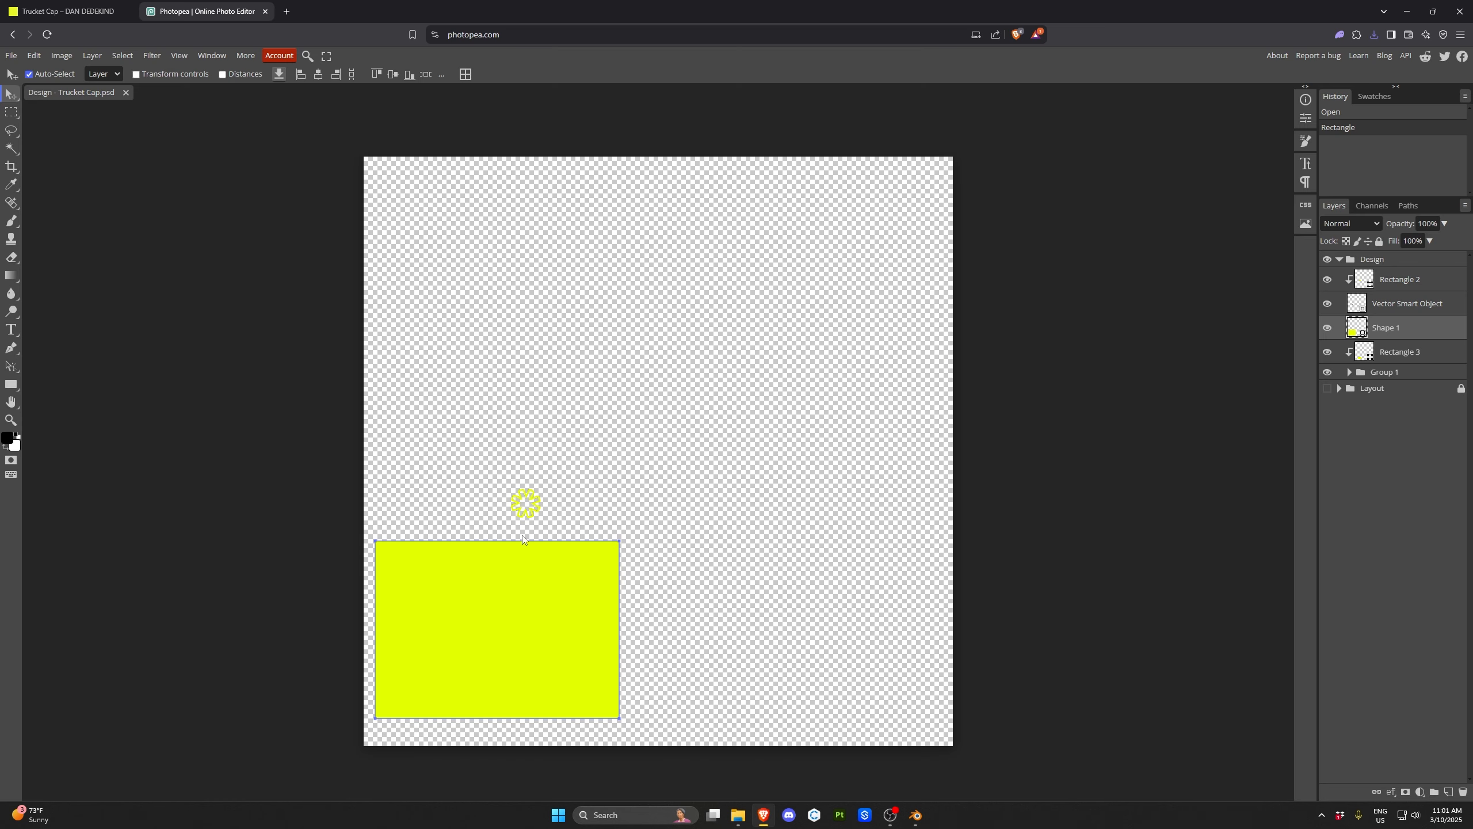
pyautogui.moveTo(1400, 327); pyautogui.dragTo(1399, 386)
# Change the fill color of the logo's clipped Rectangle 3 layer to black
pyautogui.click(1392, 328)
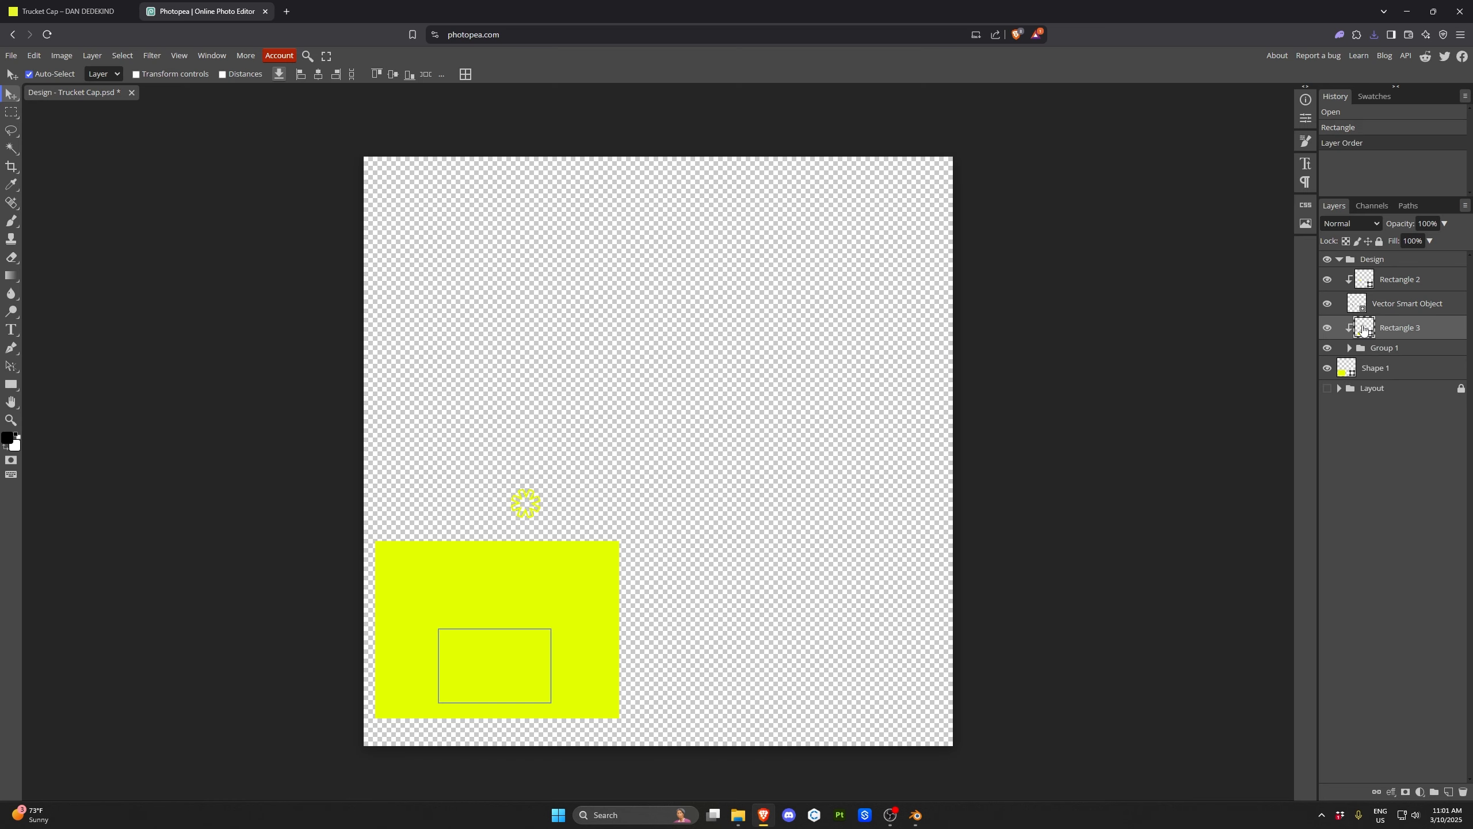
pyautogui.click(10, 384)
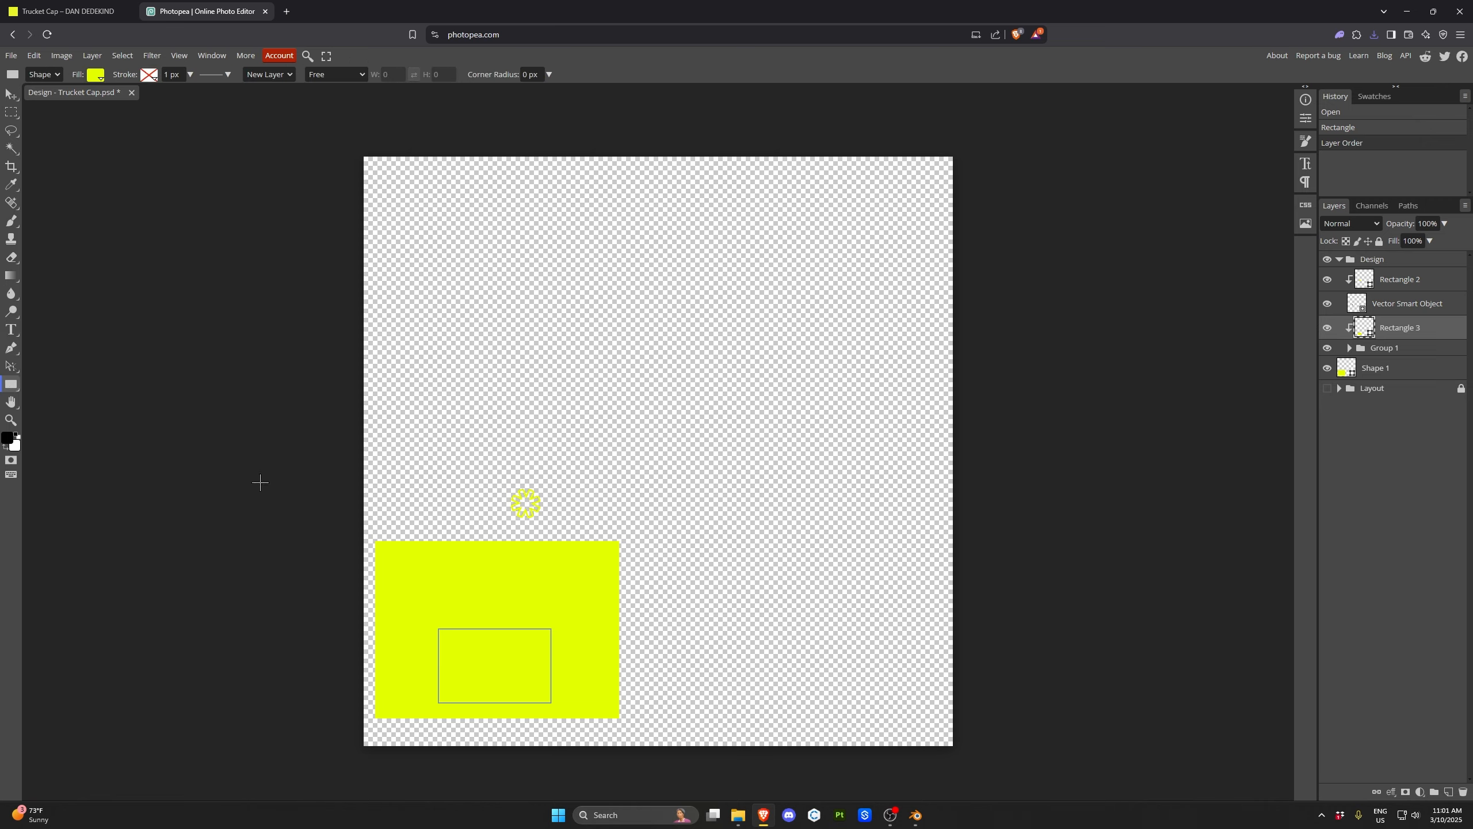
pyautogui.click(96, 74)
pyautogui.click(206, 139)
# Save the recolored document as a PSD, replacing the existing Design - Trucket Cap file
pyautogui.hotkey('ctrl', 's')
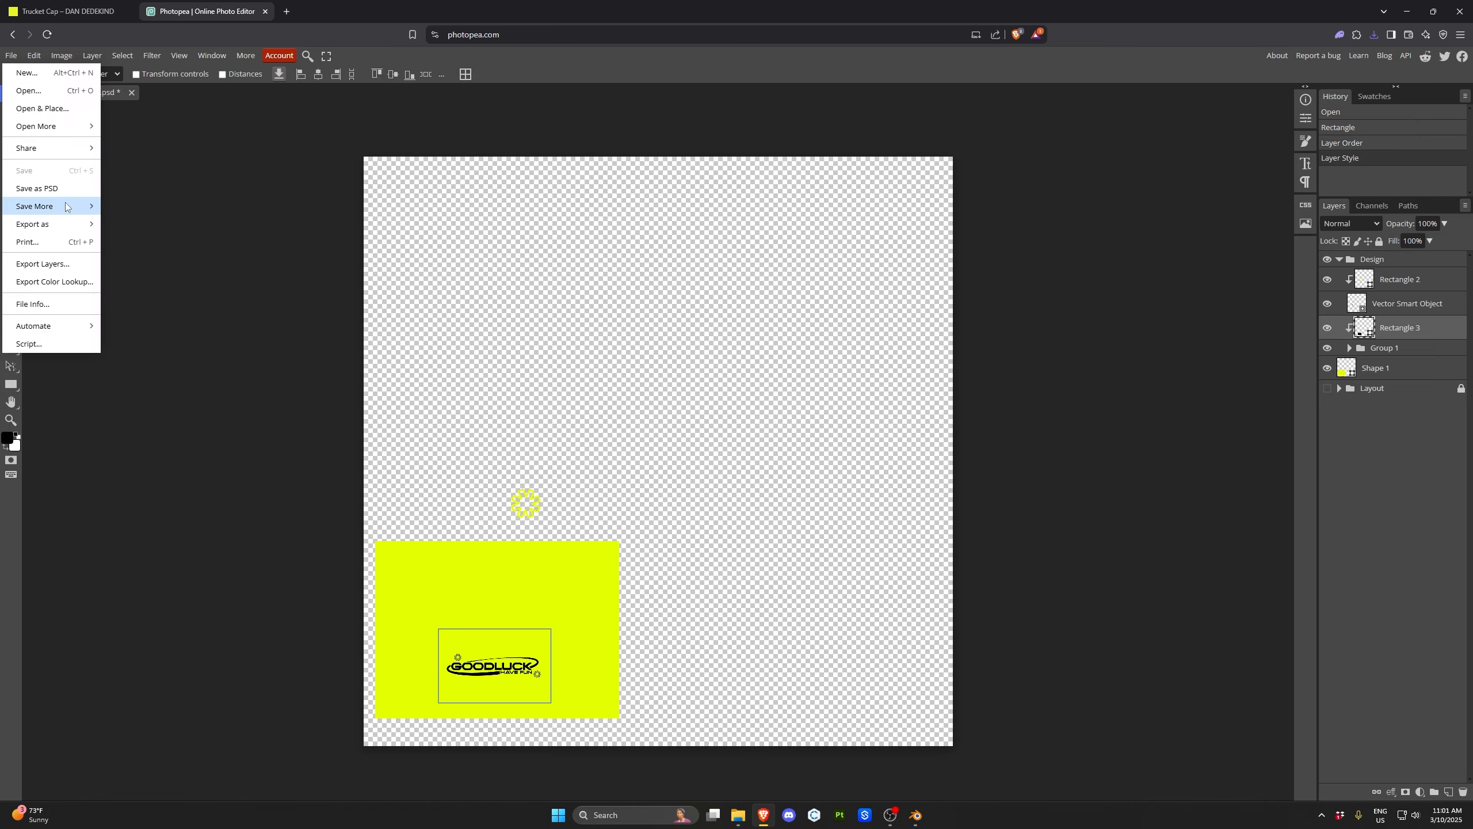
pyautogui.click(740, 640)
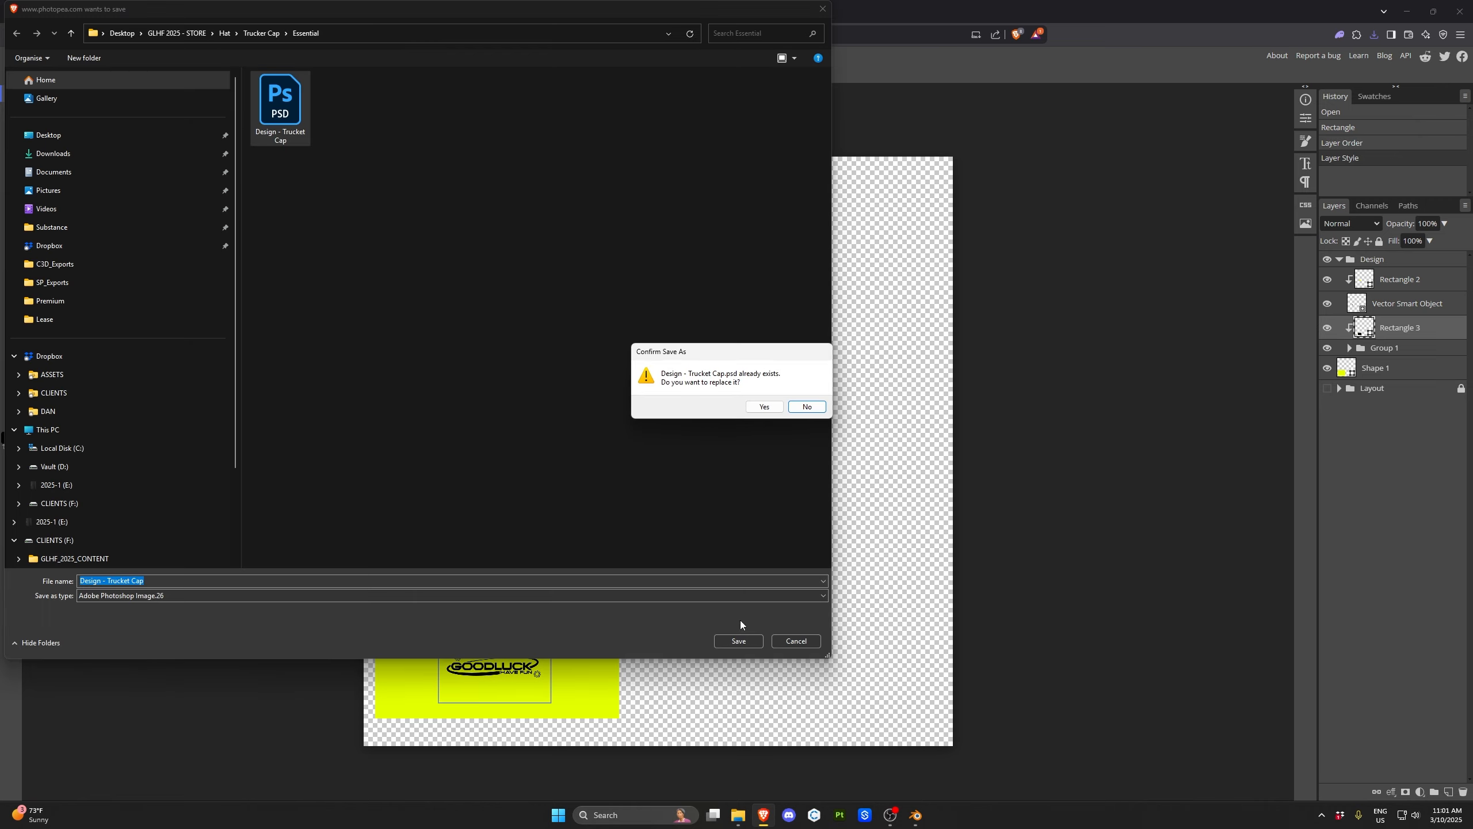
pyautogui.click(763, 407)
# Switch to Blender, toggle the viewport to solid and back to rendered shading, and scrub the timeline to frame 251
pyautogui.click(915, 815)
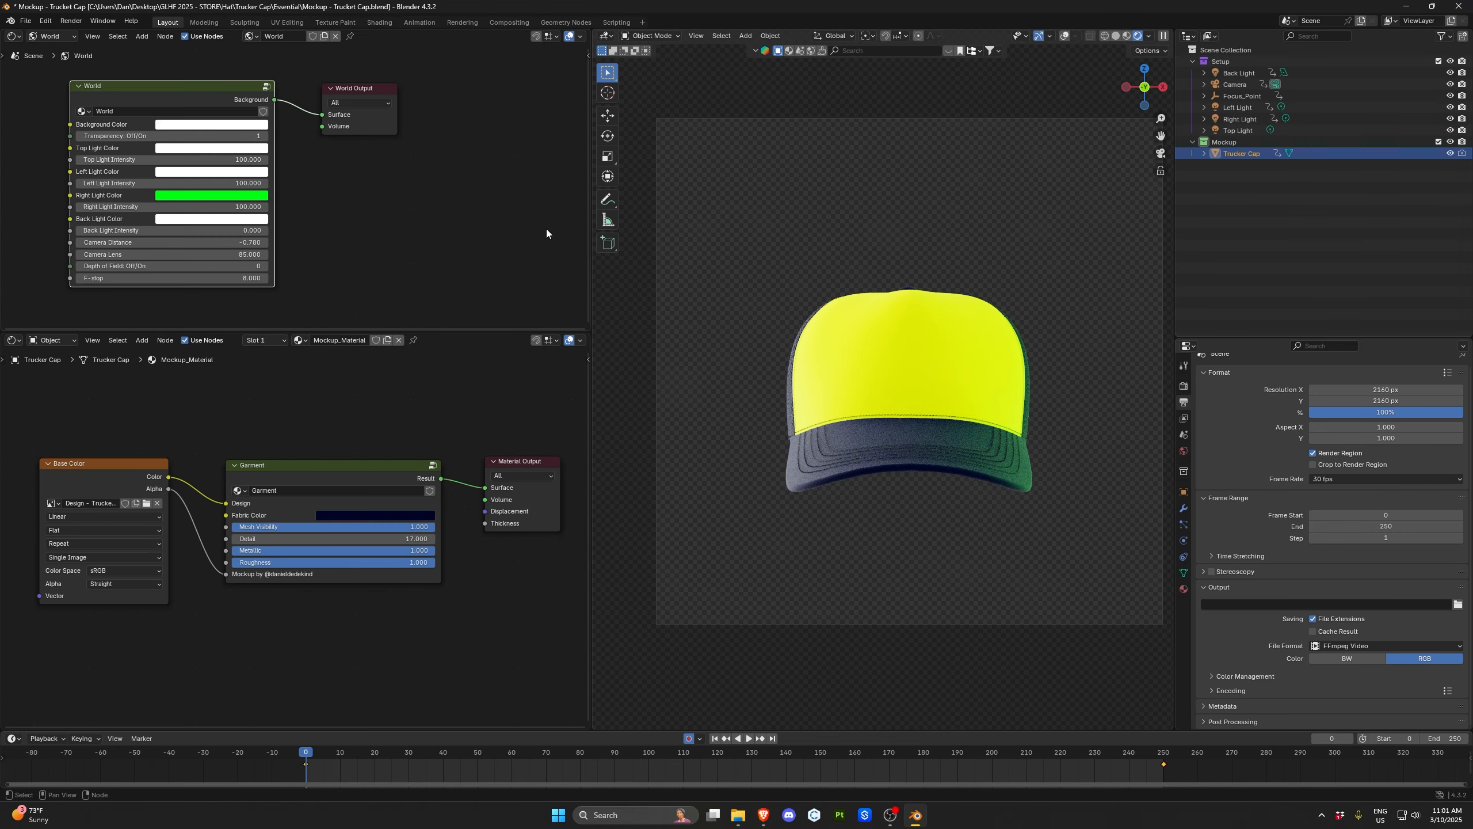
pyautogui.click(1115, 37)
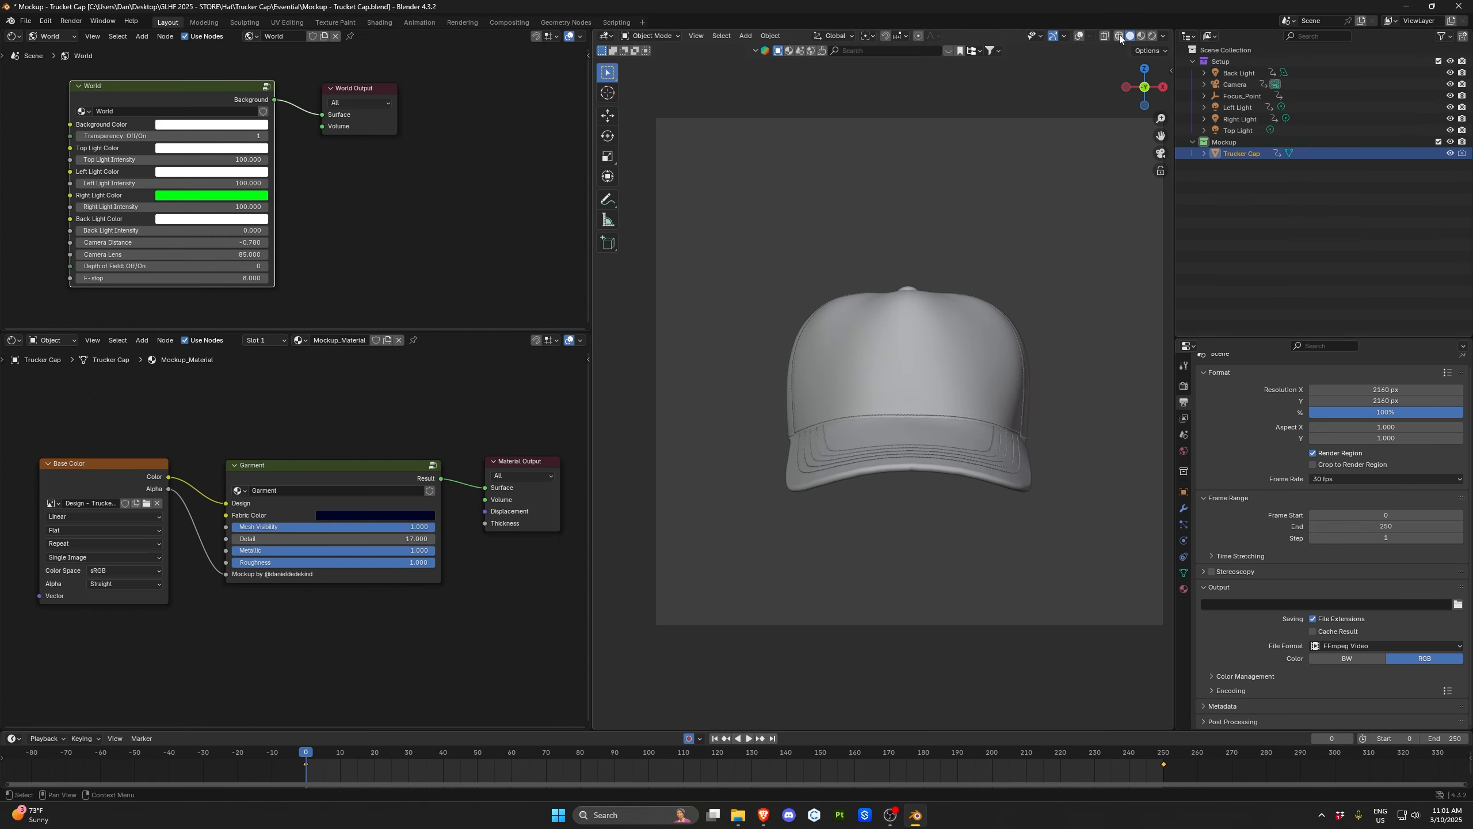
pyautogui.click(1154, 37)
pyautogui.moveTo(306, 752); pyautogui.dragTo(1166, 753)
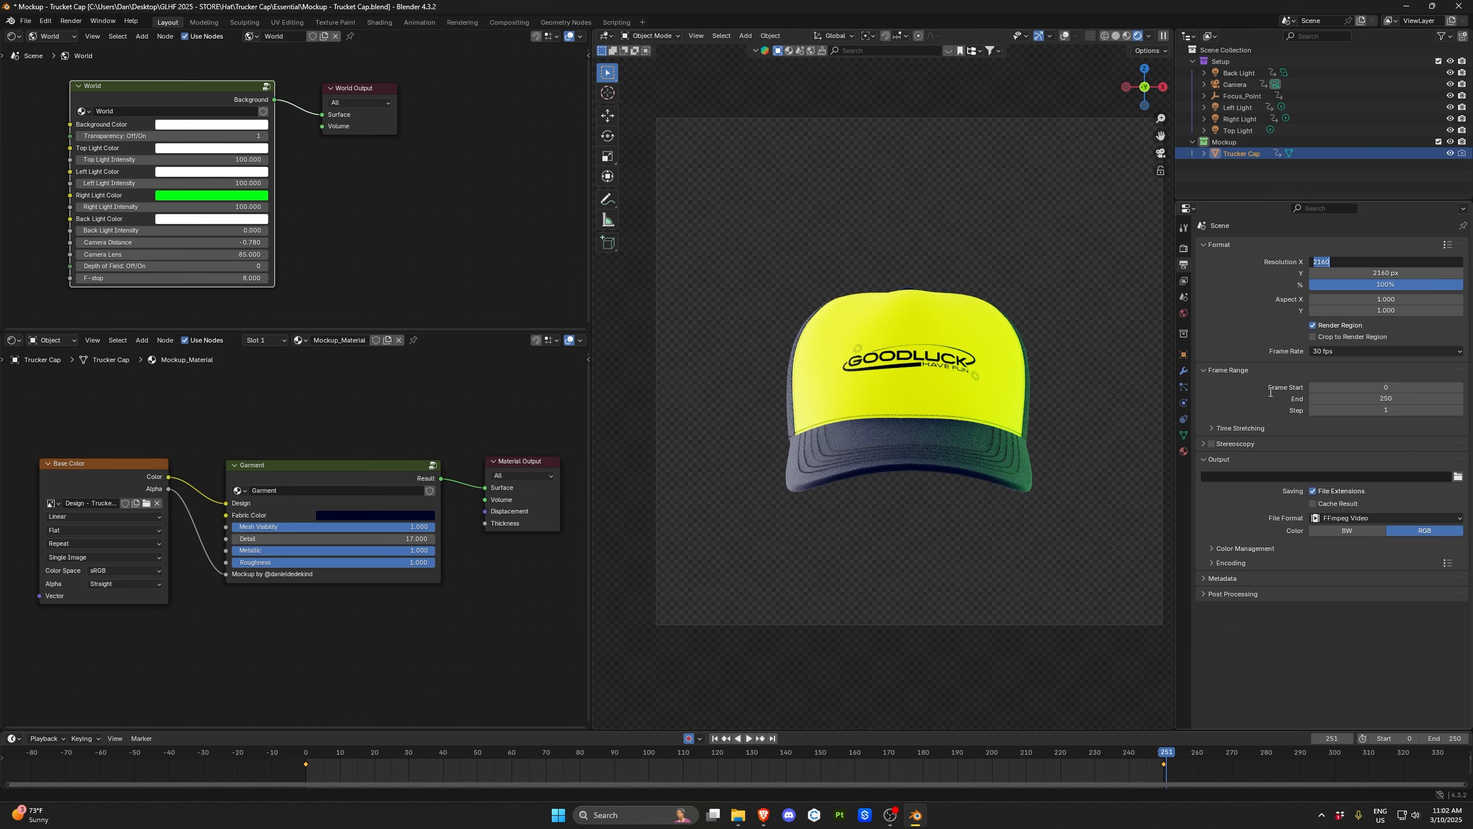
# Set the output resolution to 1080 px for X and 1080 px for Y
pyautogui.press('Return')
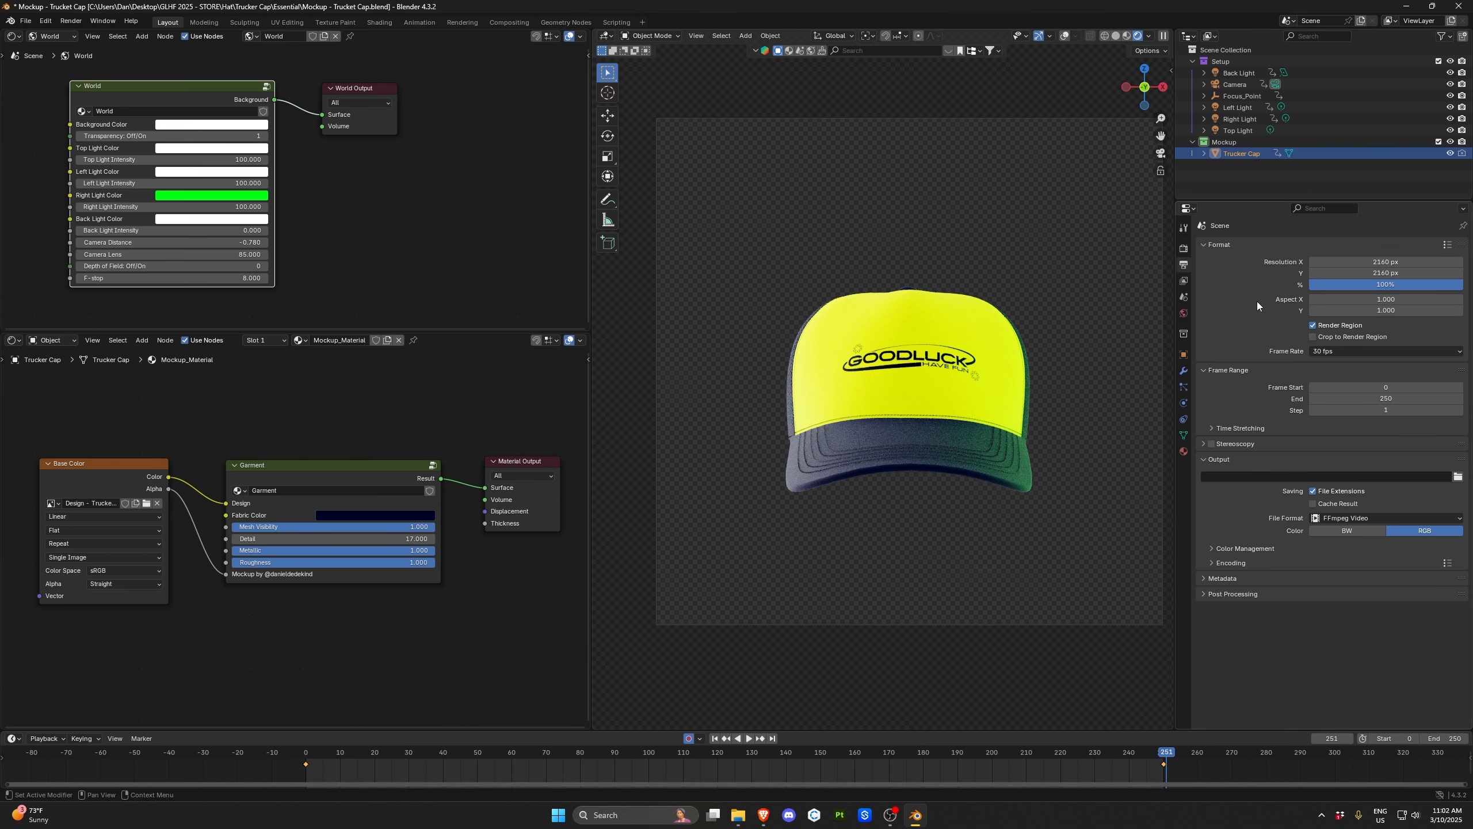
pyautogui.click(1367, 259)
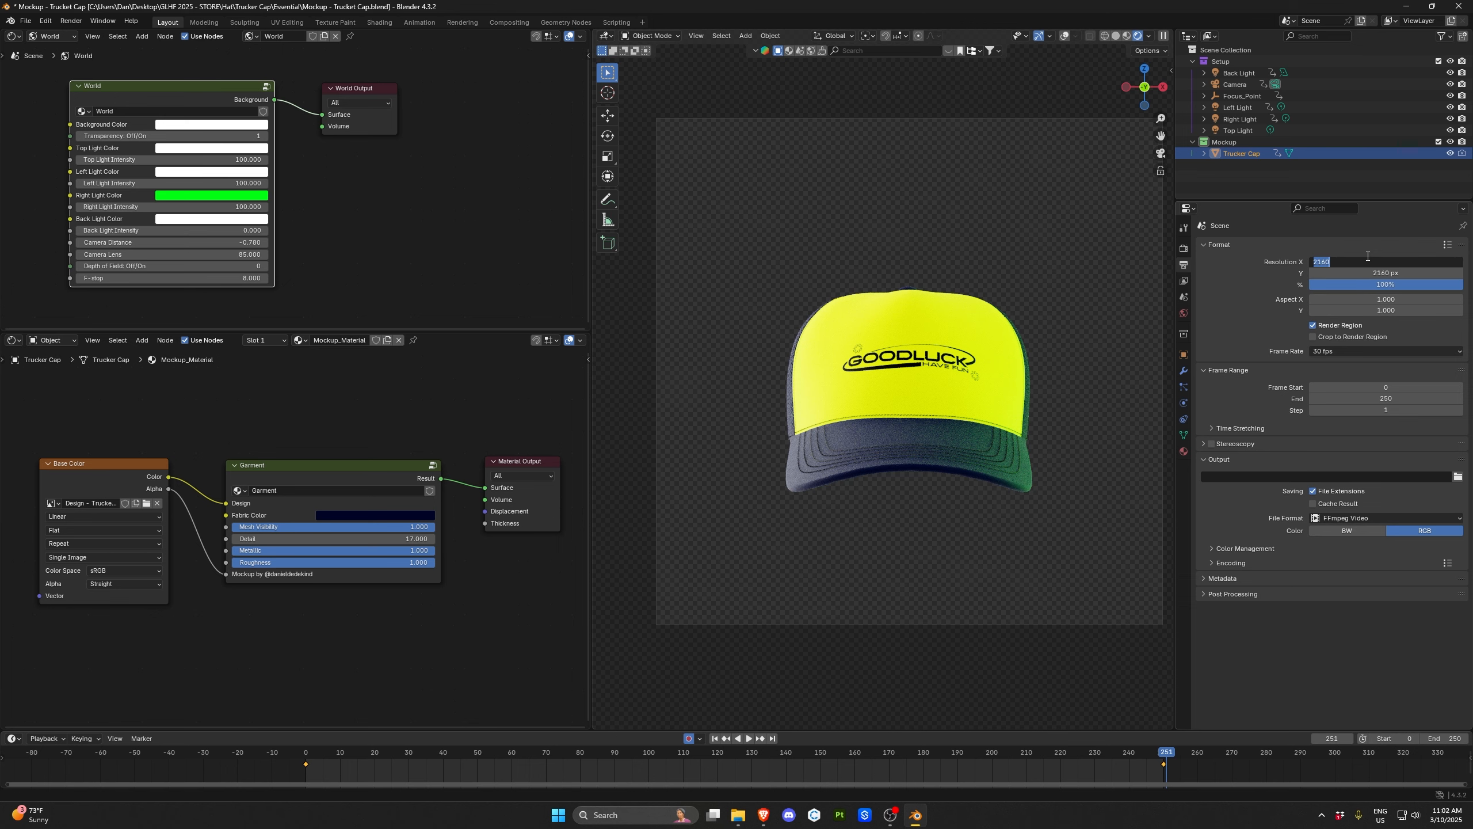
pyautogui.write('1080')
pyautogui.press('Tab')
pyautogui.write('10')
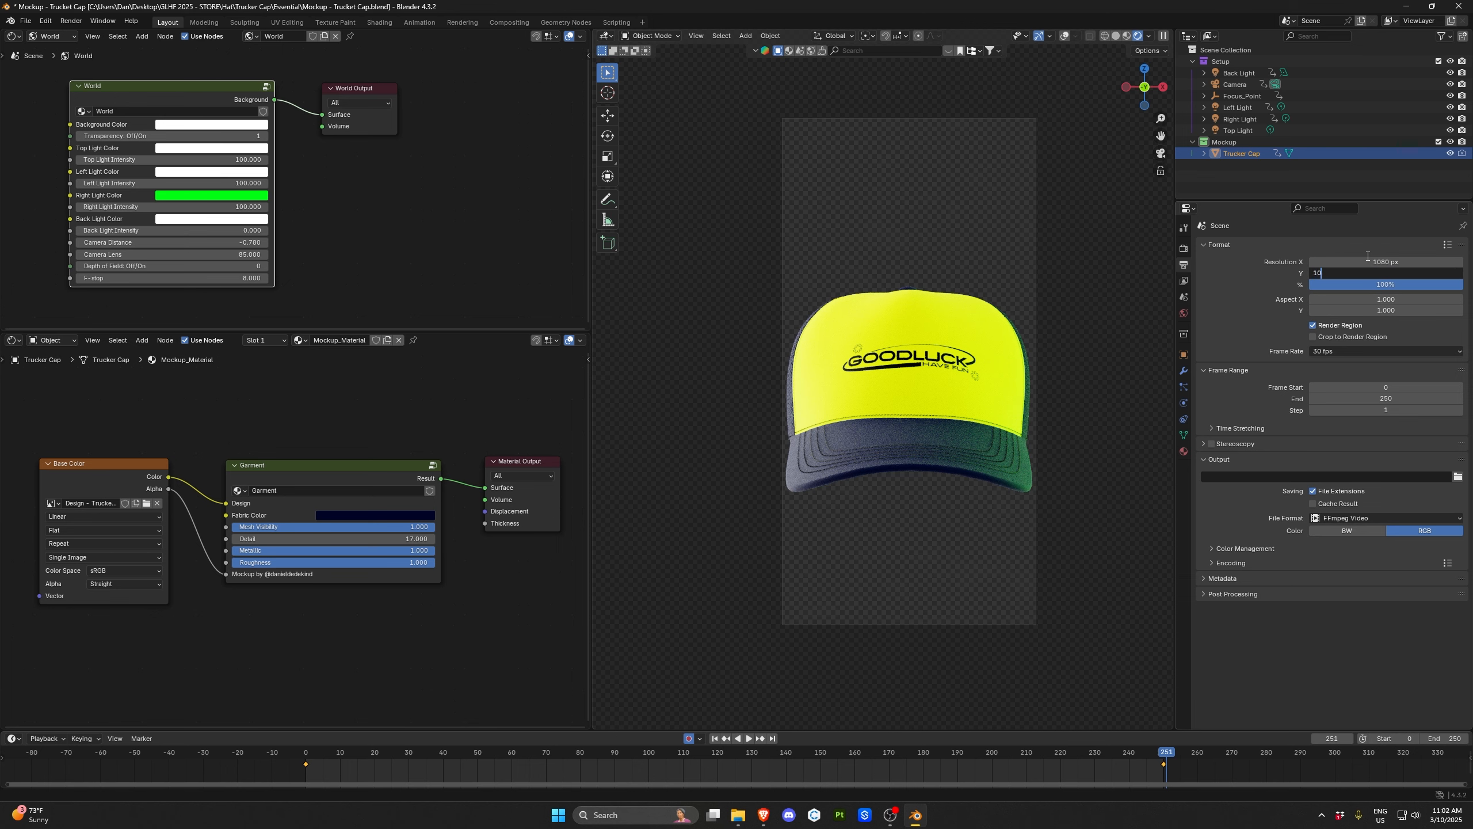
pyautogui.write('80')
pyautogui.press('Return')
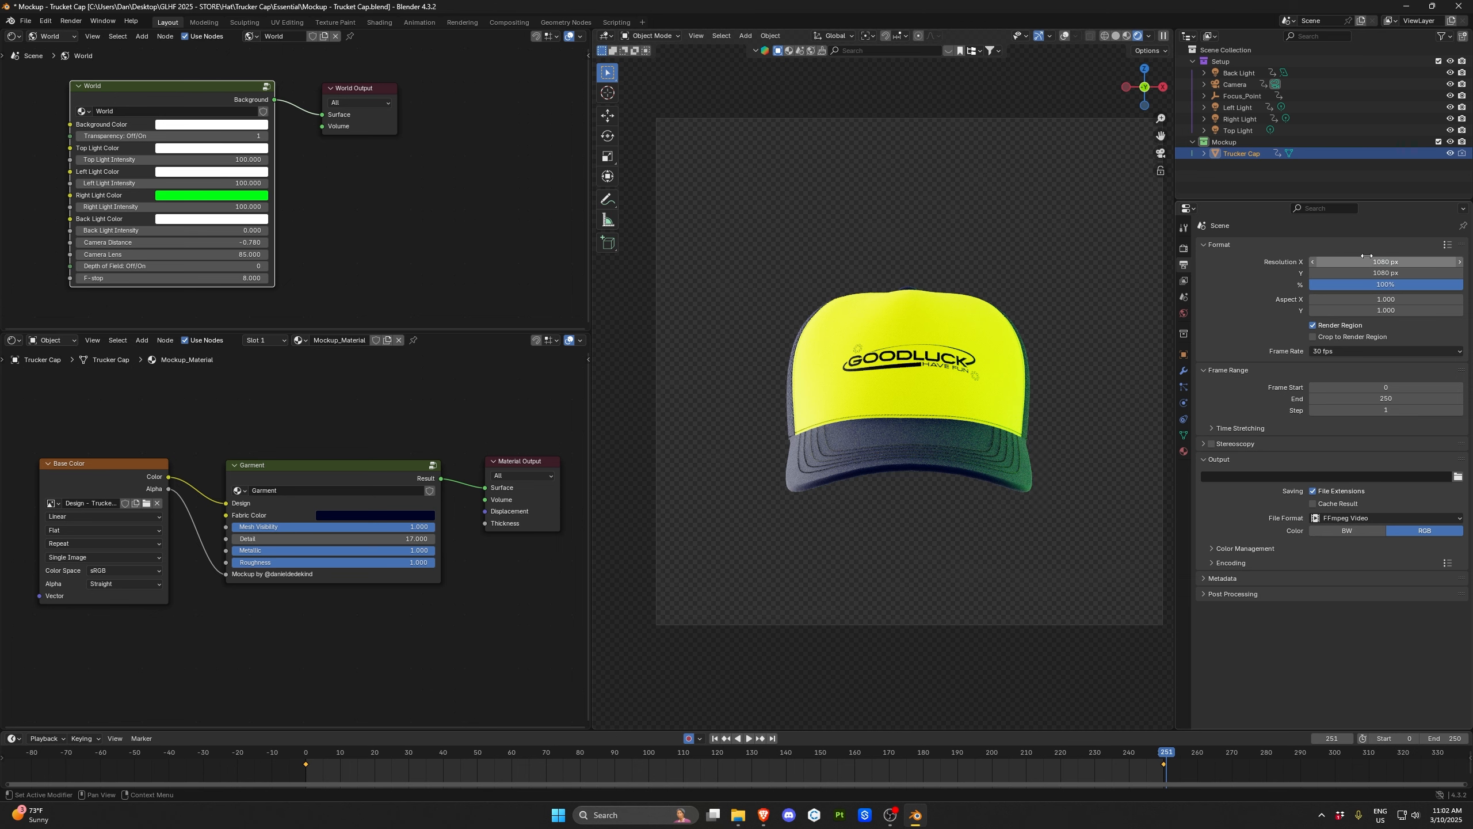
# Set the Cycles render max samples to 250
pyautogui.click(1182, 253)
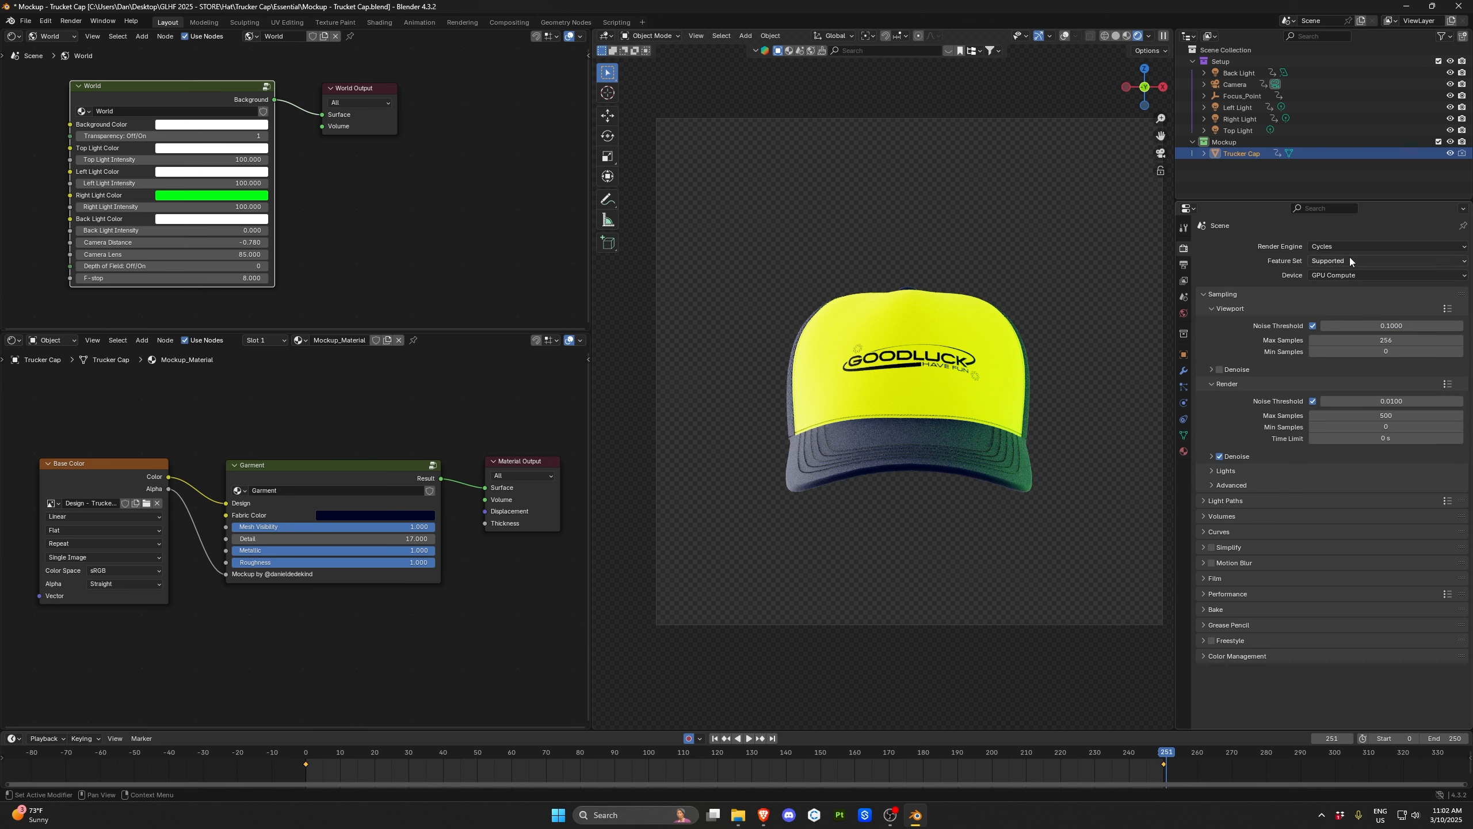
pyautogui.click(1400, 416)
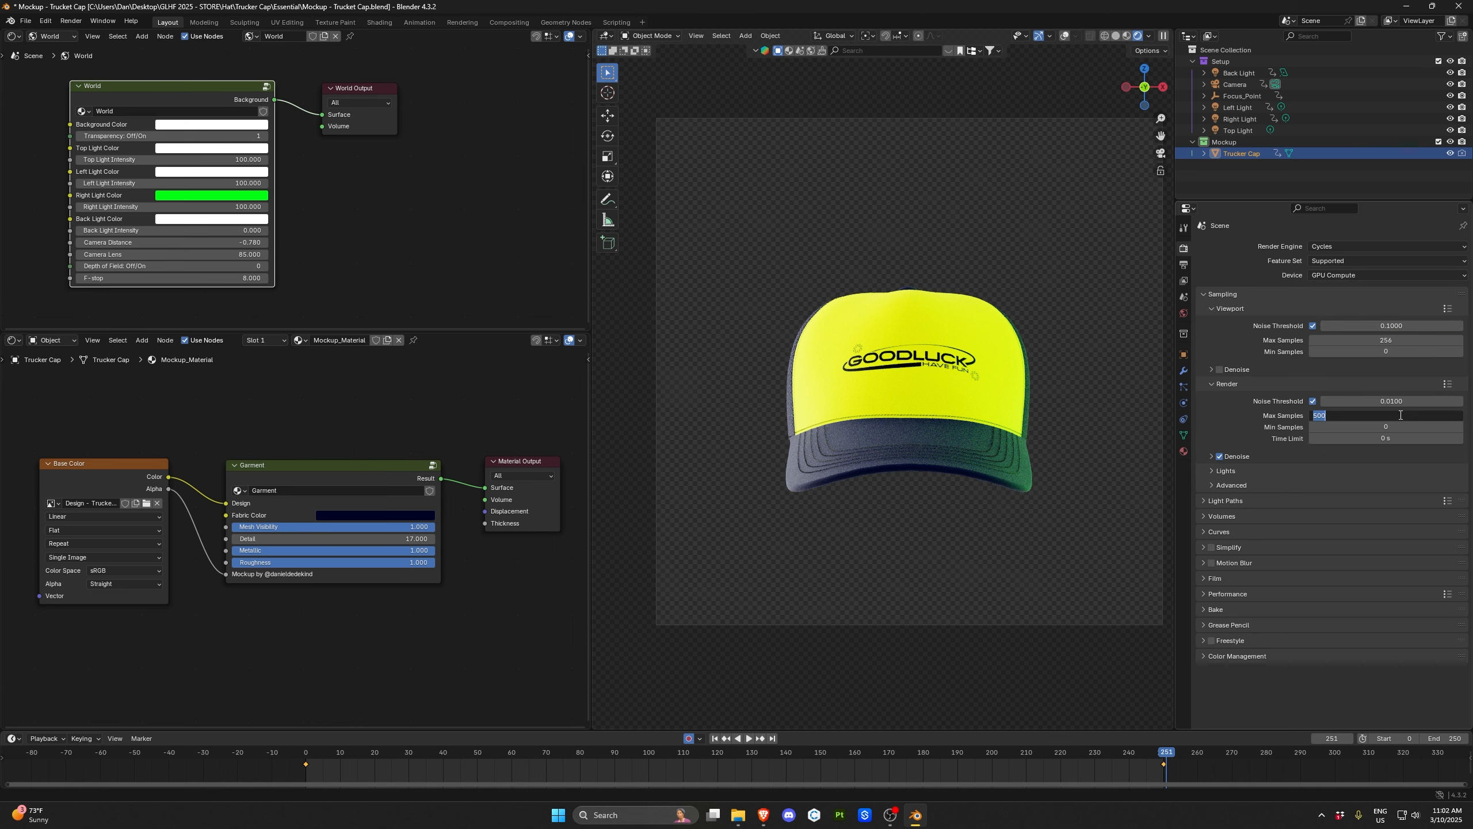
pyautogui.write('250')
pyautogui.press('Return')
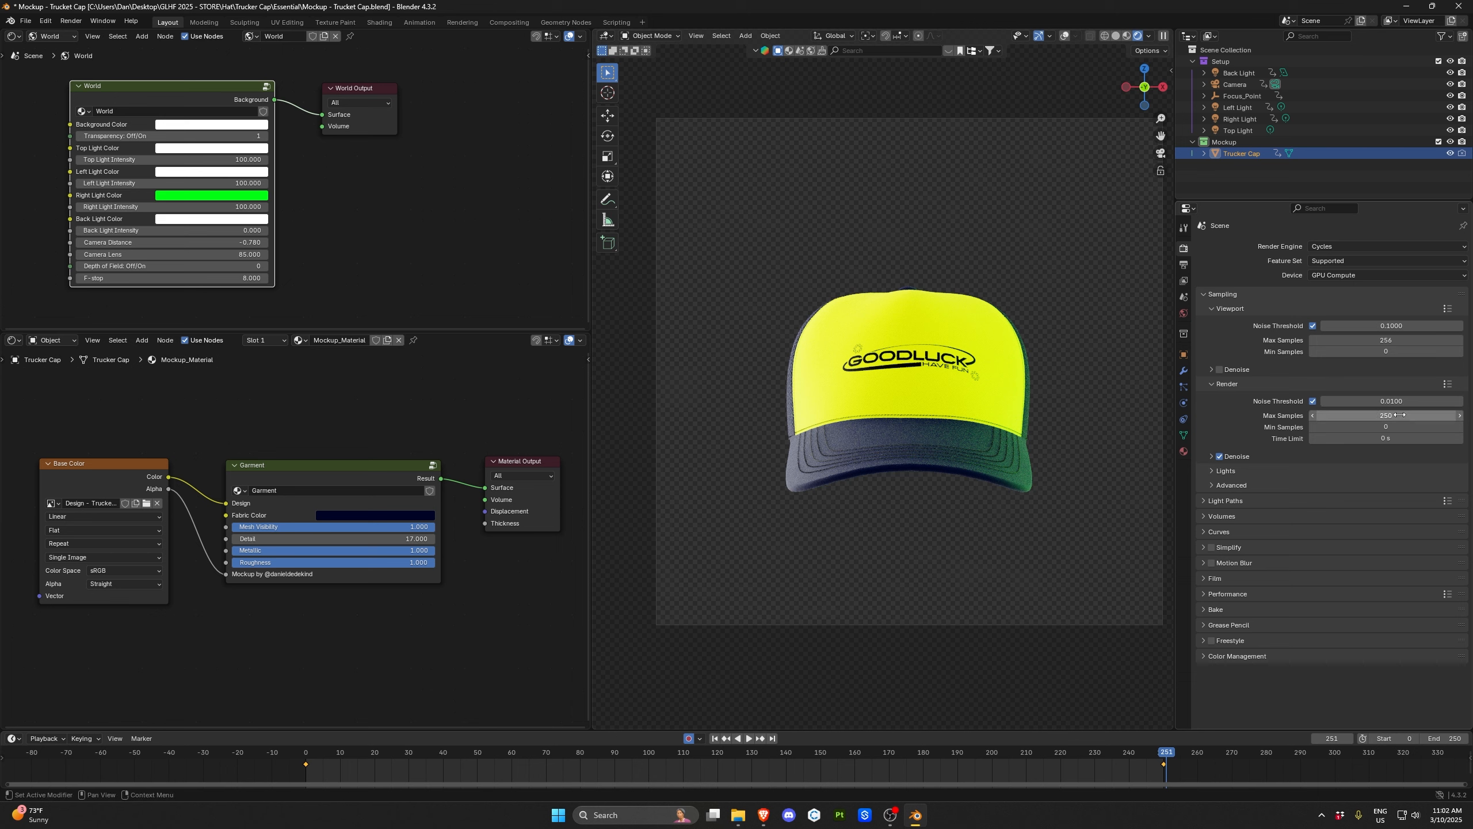
# Set the output path to Rendr1 on the Desktop and the file format to PNG
pyautogui.click(1184, 267)
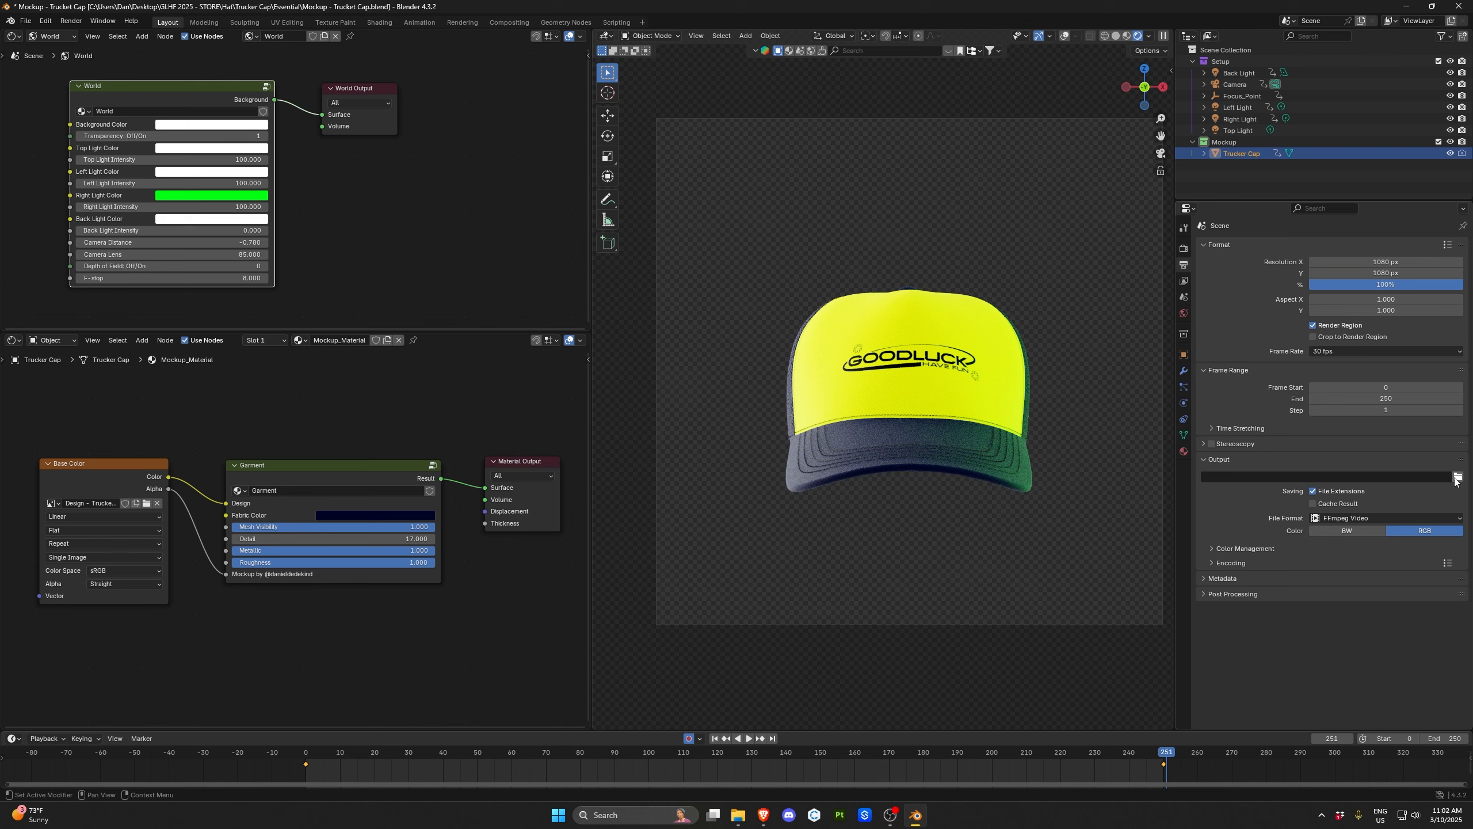
pyautogui.click(1458, 478)
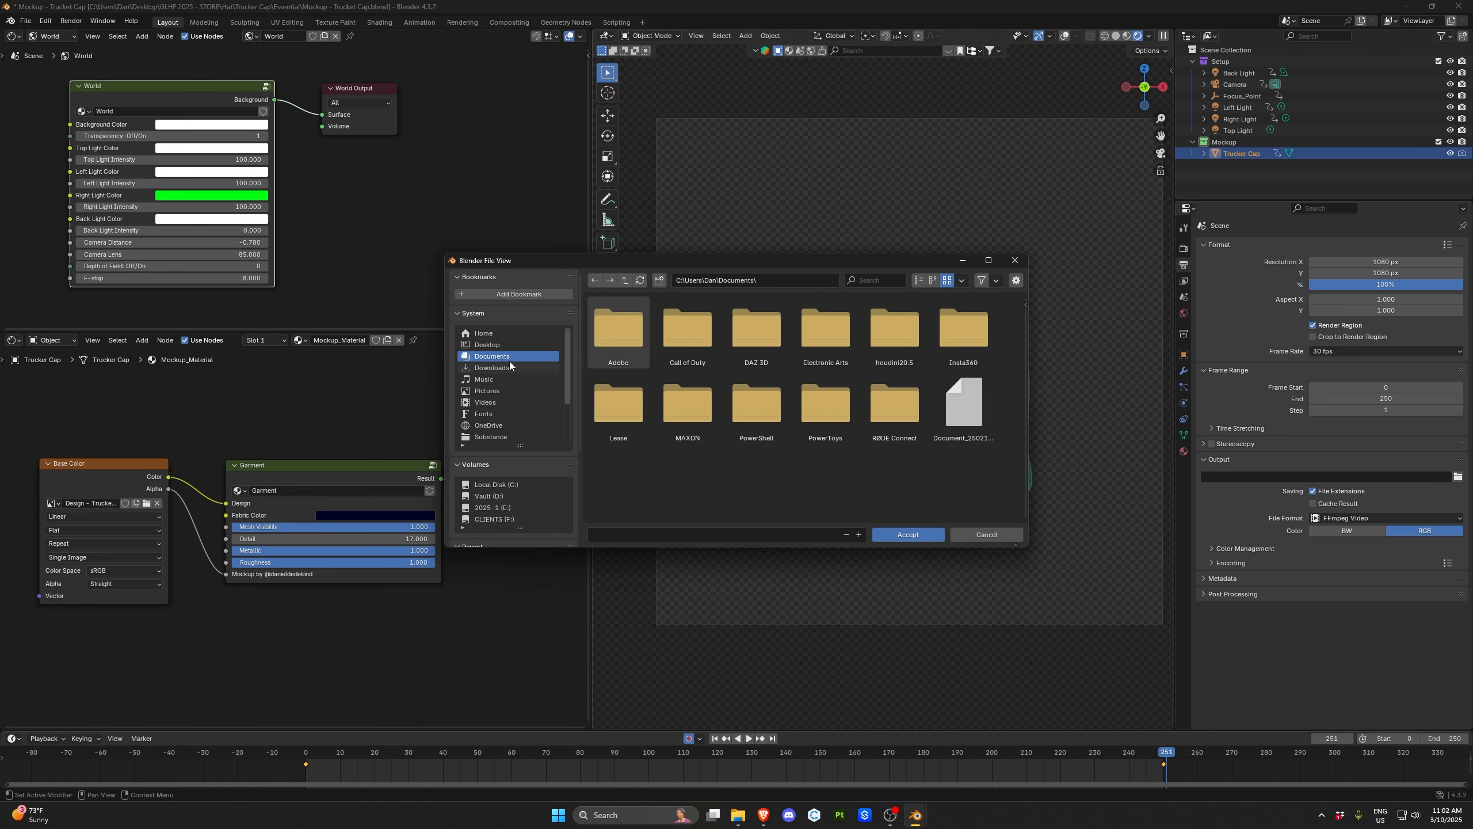
pyautogui.click(501, 347)
pyautogui.click(772, 535)
pyautogui.write('Rendr1')
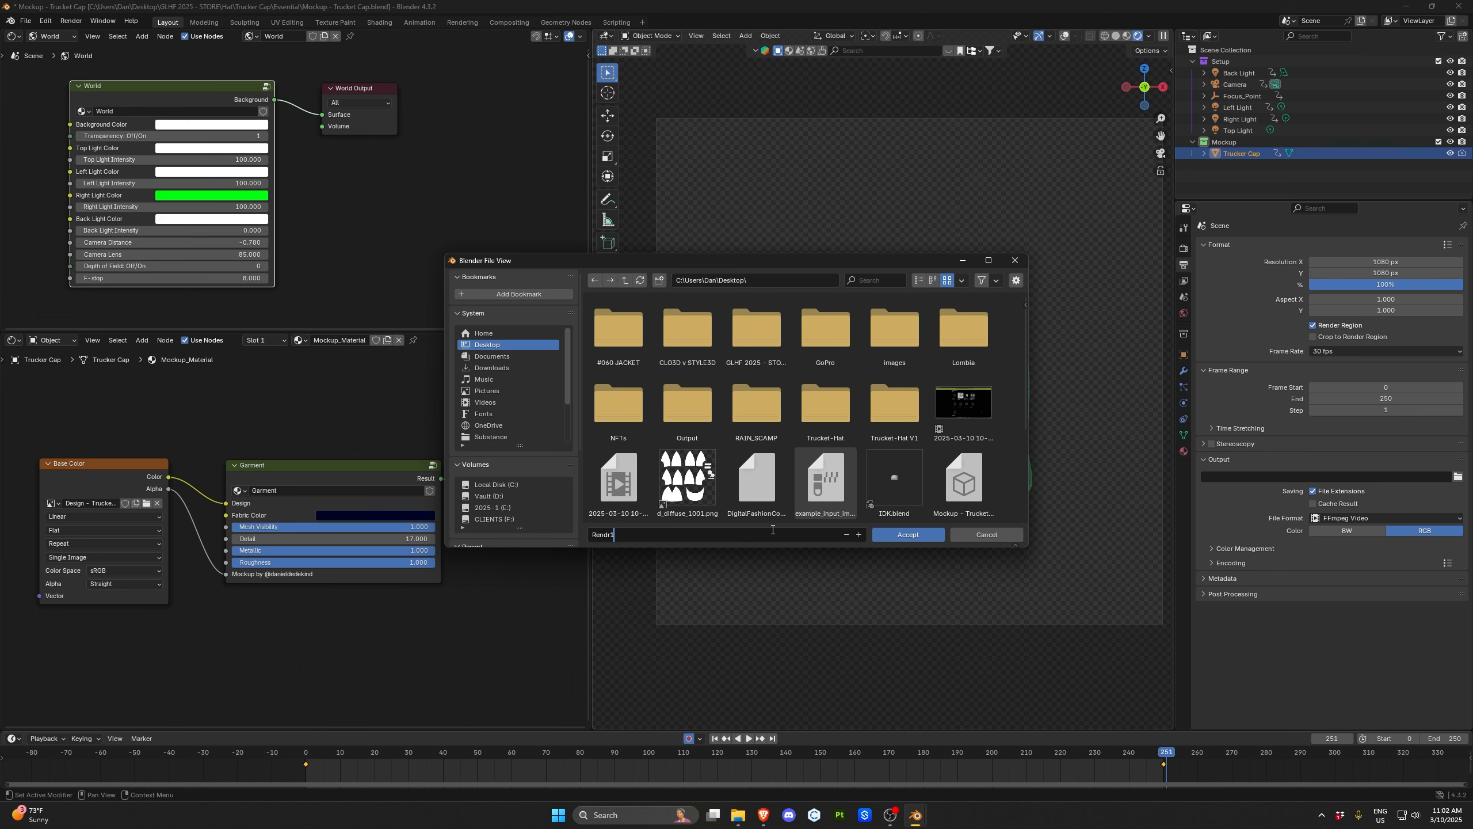
pyautogui.press('Return')
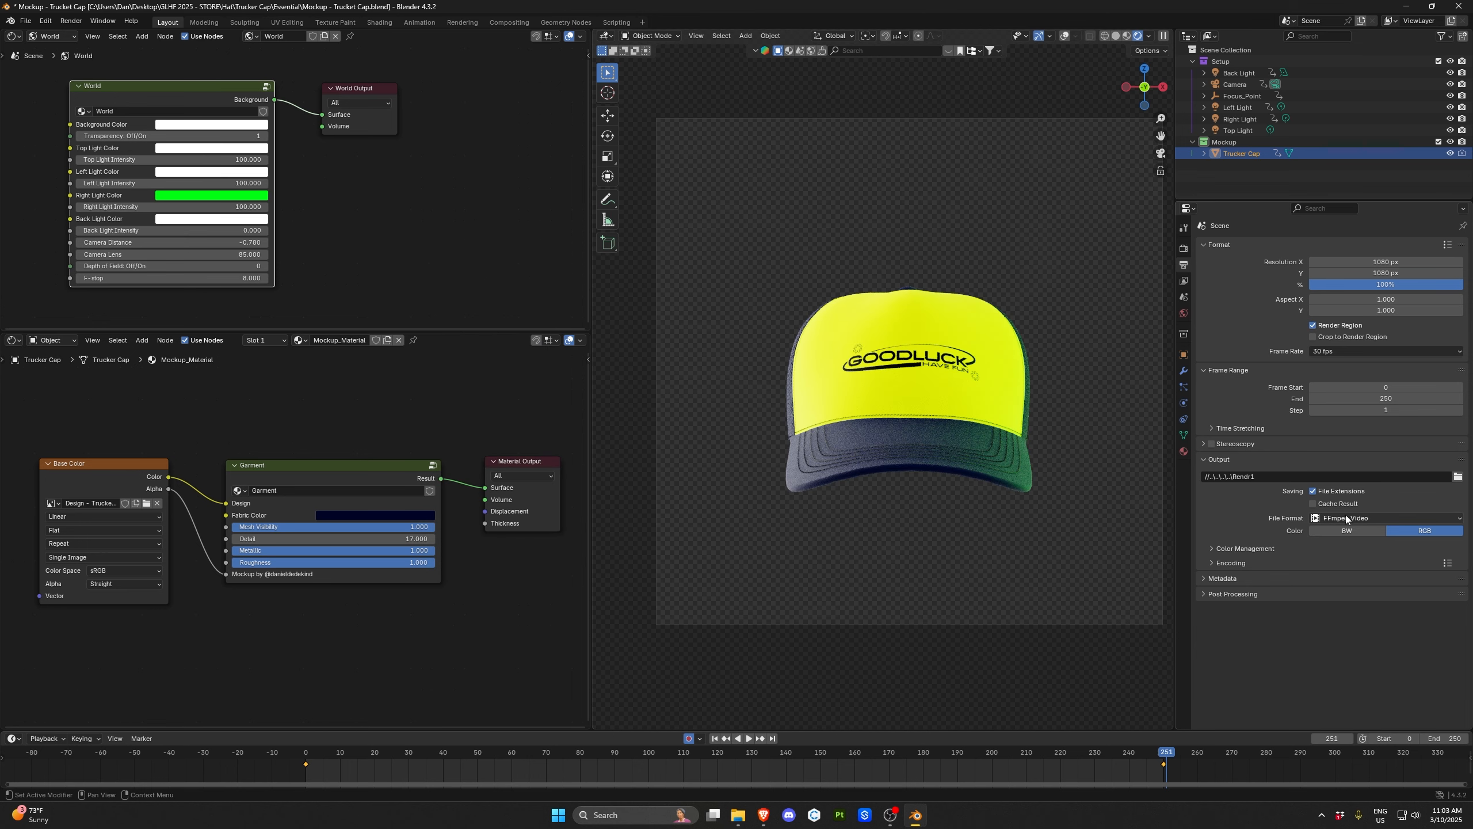
pyautogui.click(1415, 520)
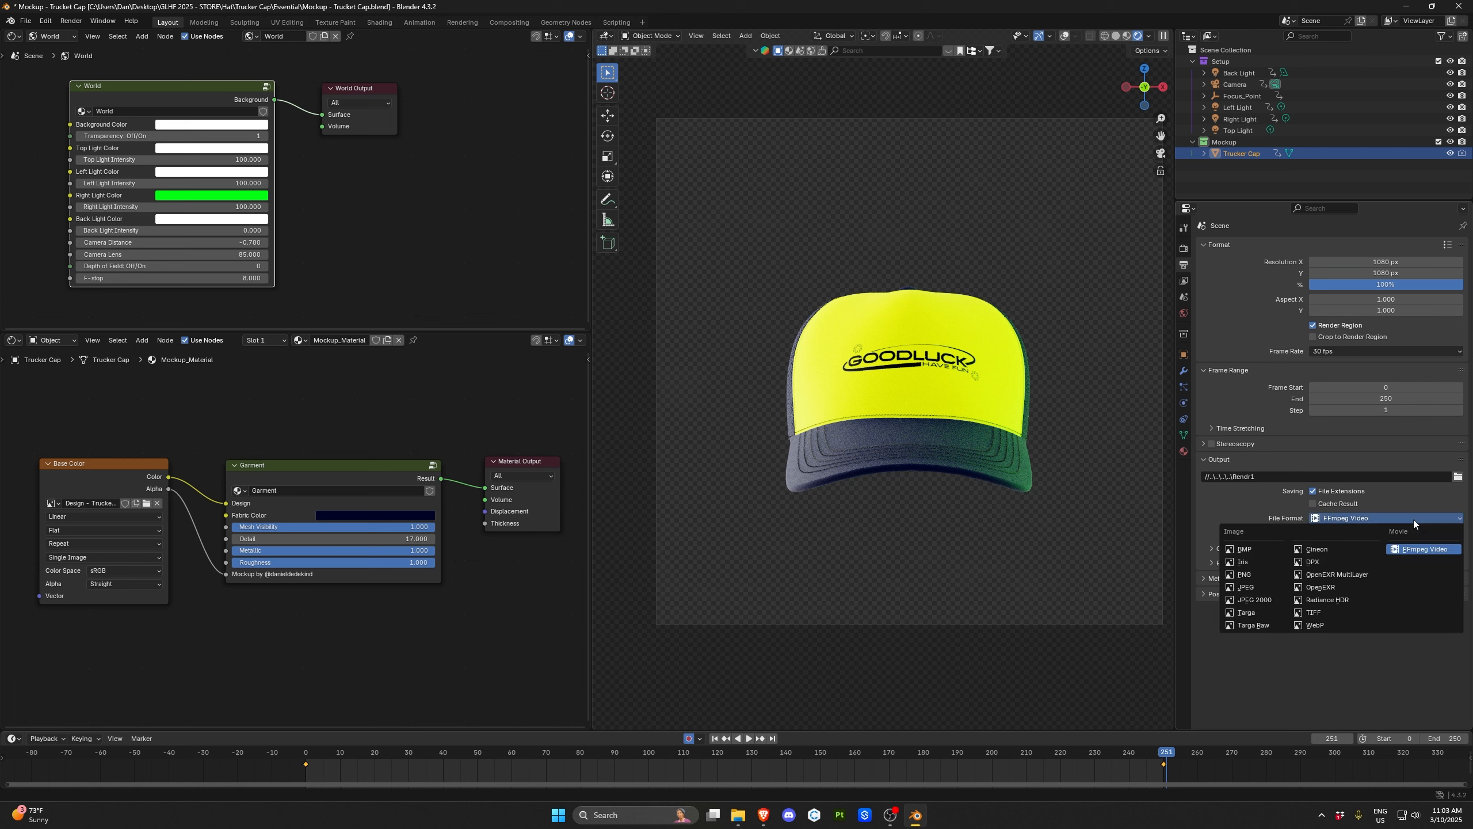
pyautogui.click(1261, 573)
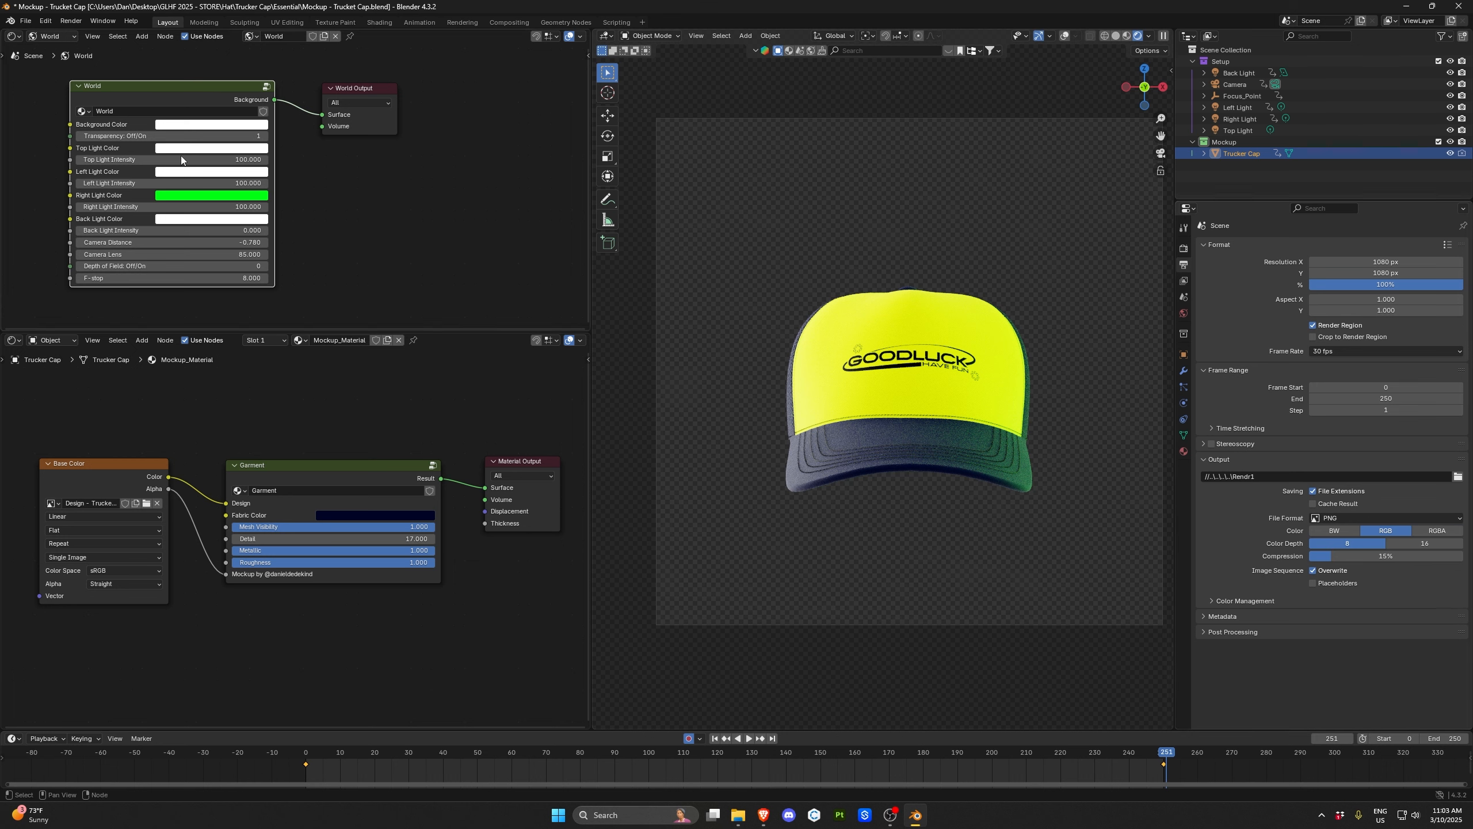
# Try to render the animation and abort it
pyautogui.click(27, 23)
pyautogui.moveTo(66, 25)
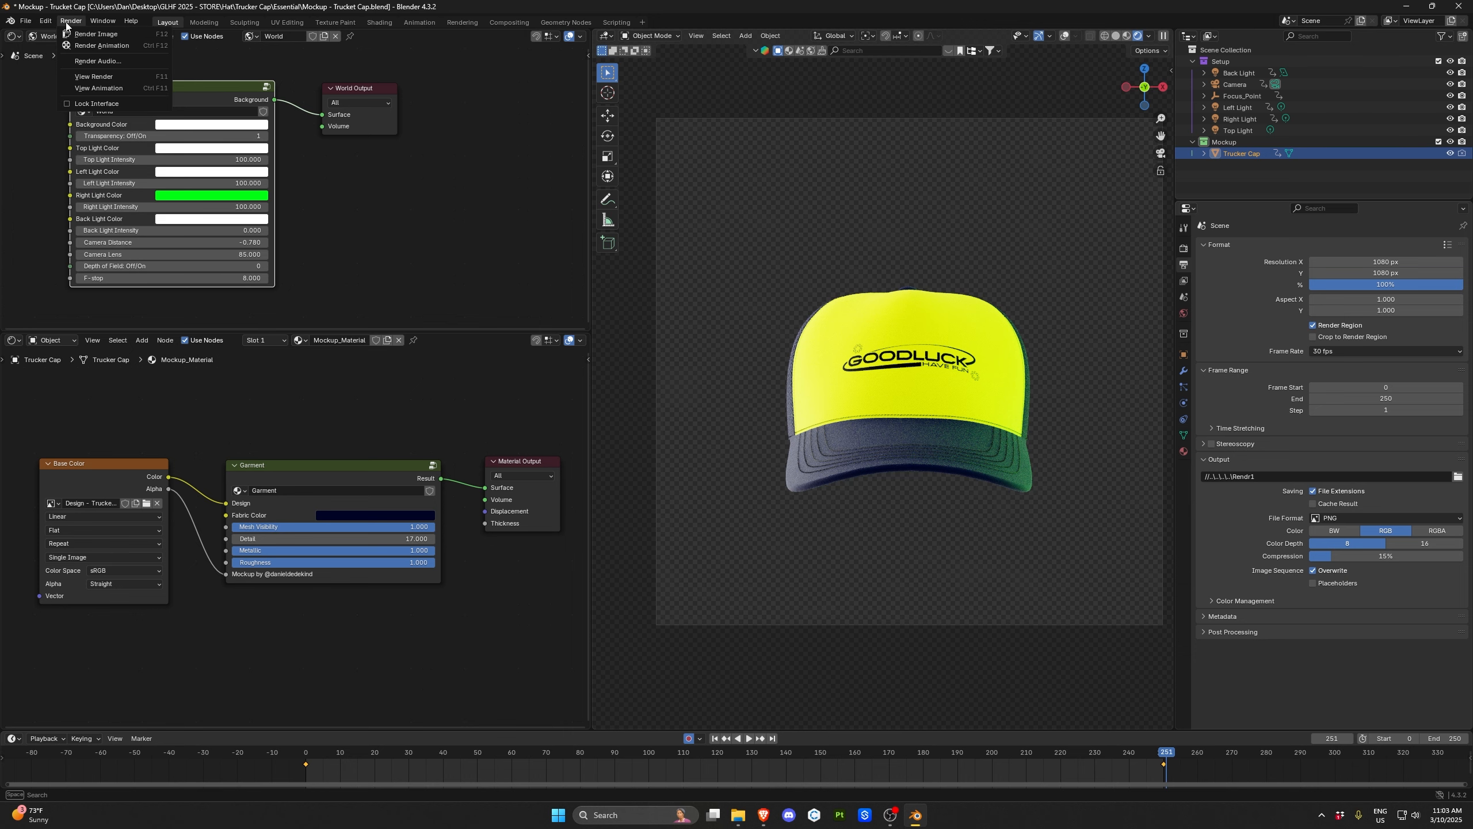
pyautogui.click(106, 46)
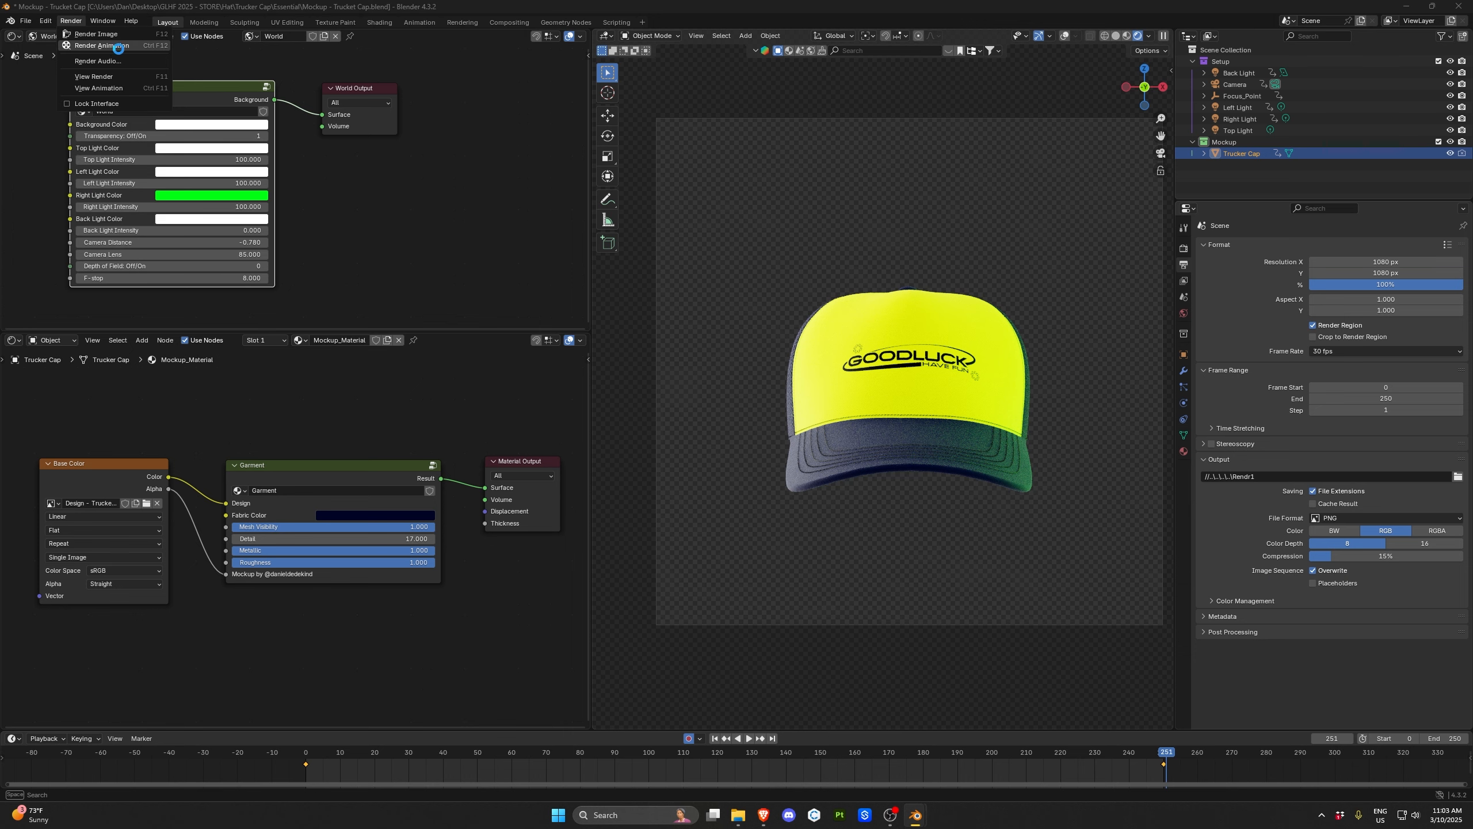
pyautogui.press('Escape')
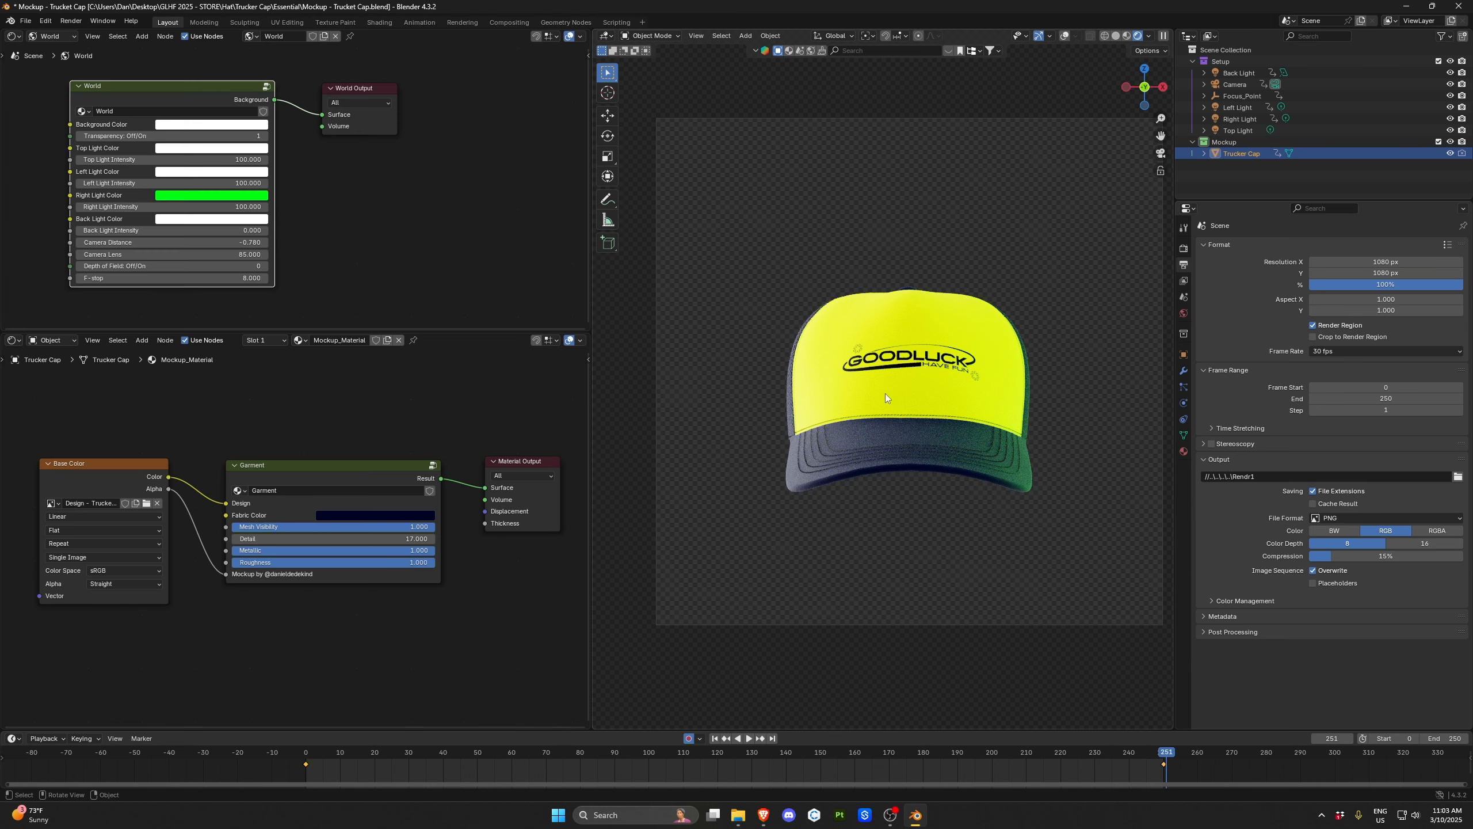
# Enable the Trucker Cap object in renders and toggle its viewport visibility off and on
pyautogui.click(1465, 152)
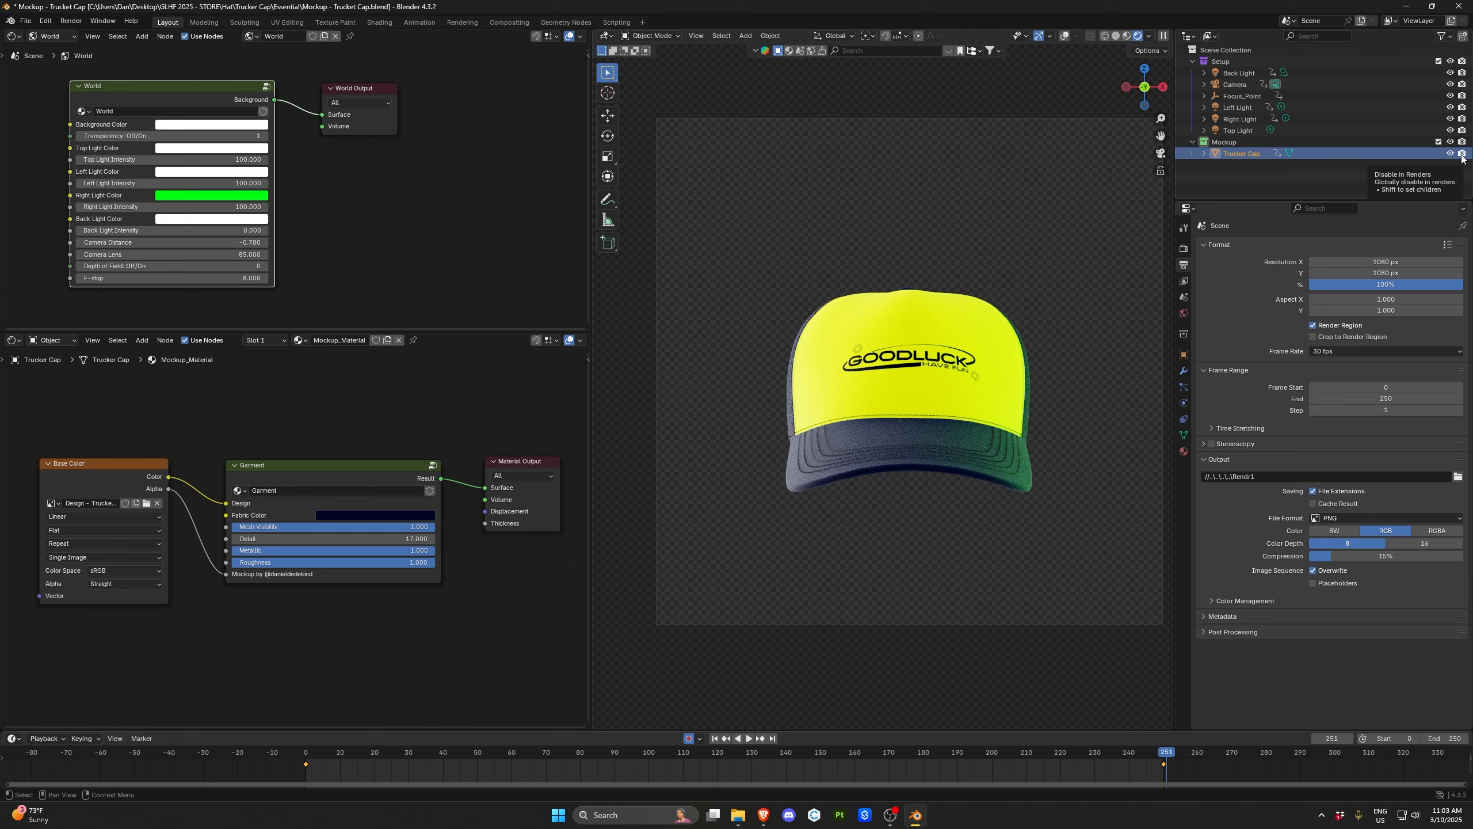
pyautogui.click(1463, 153)
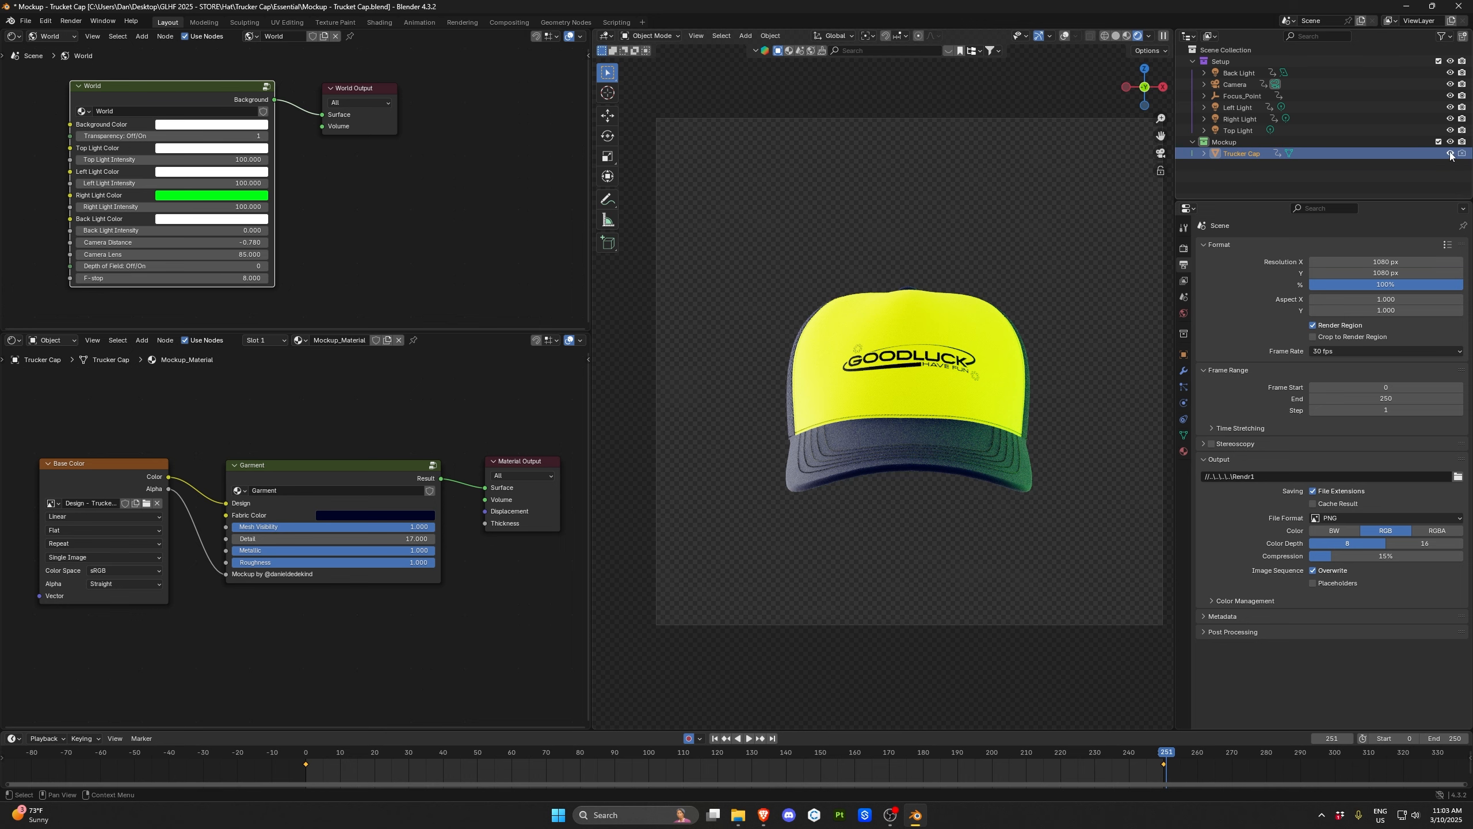
pyautogui.click(1451, 154)
pyautogui.click(1450, 155)
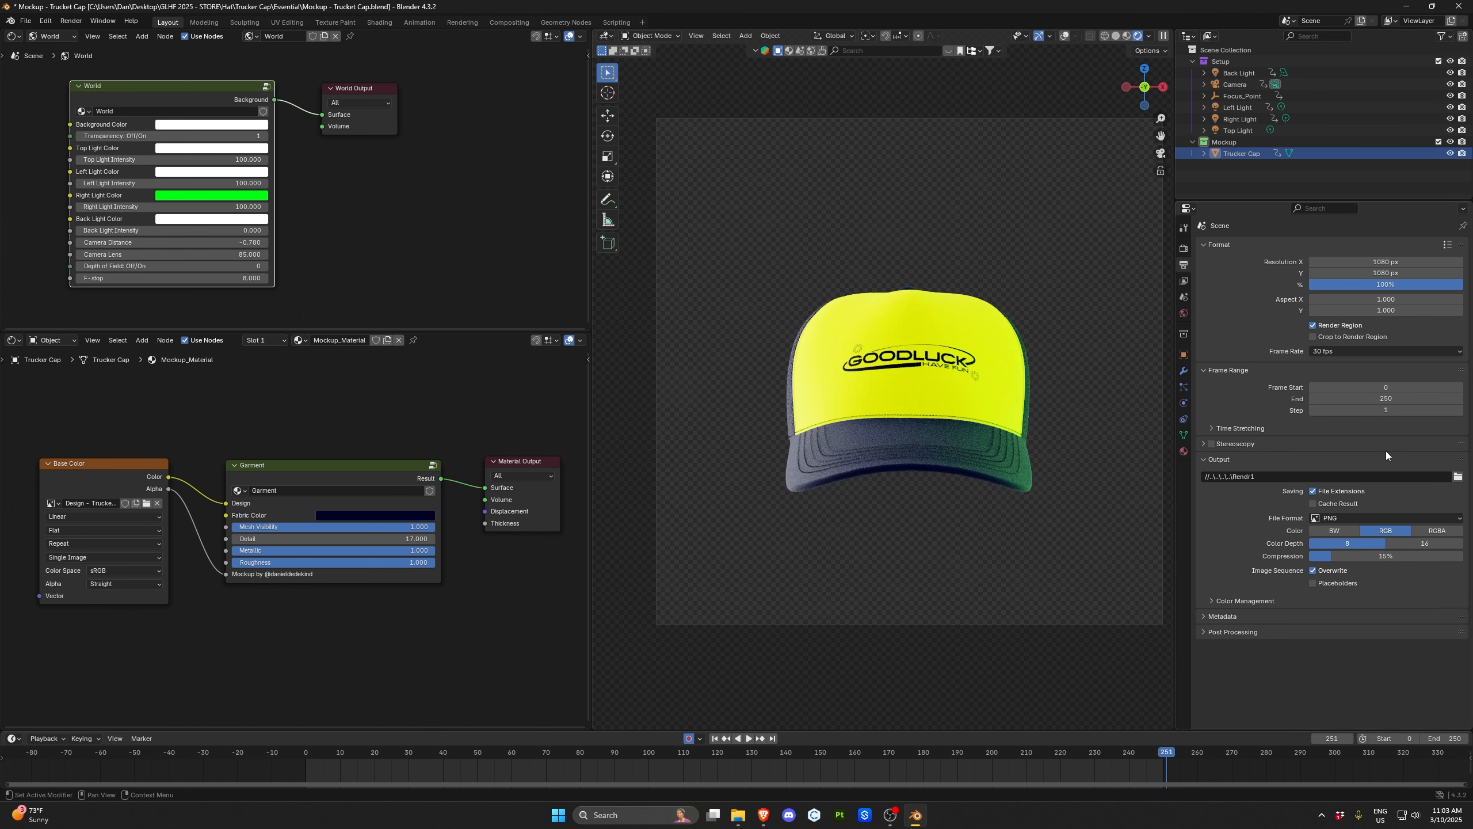
# Render the trucker cap animation
pyautogui.click(71, 20)
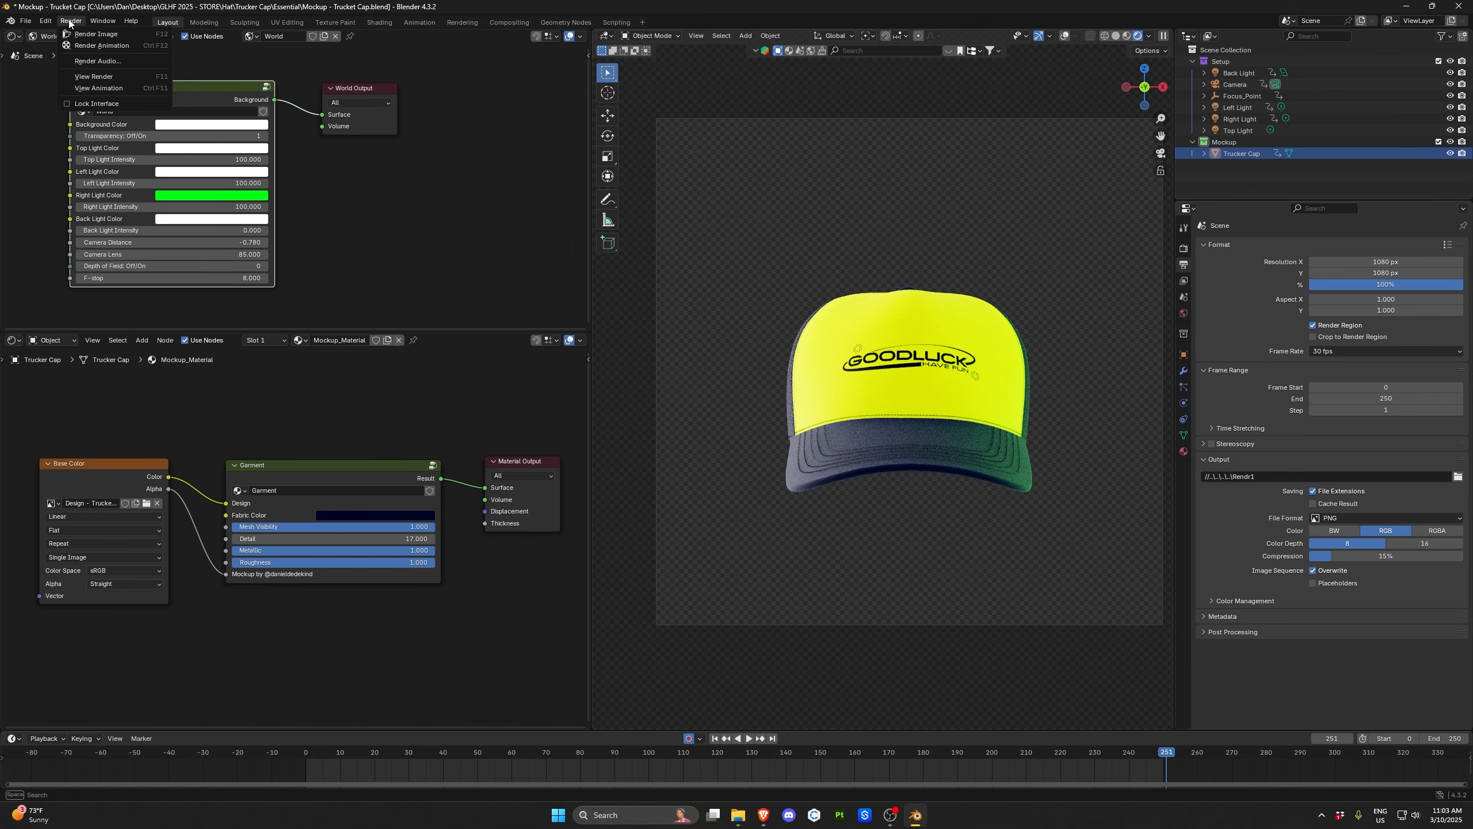
pyautogui.click(102, 45)
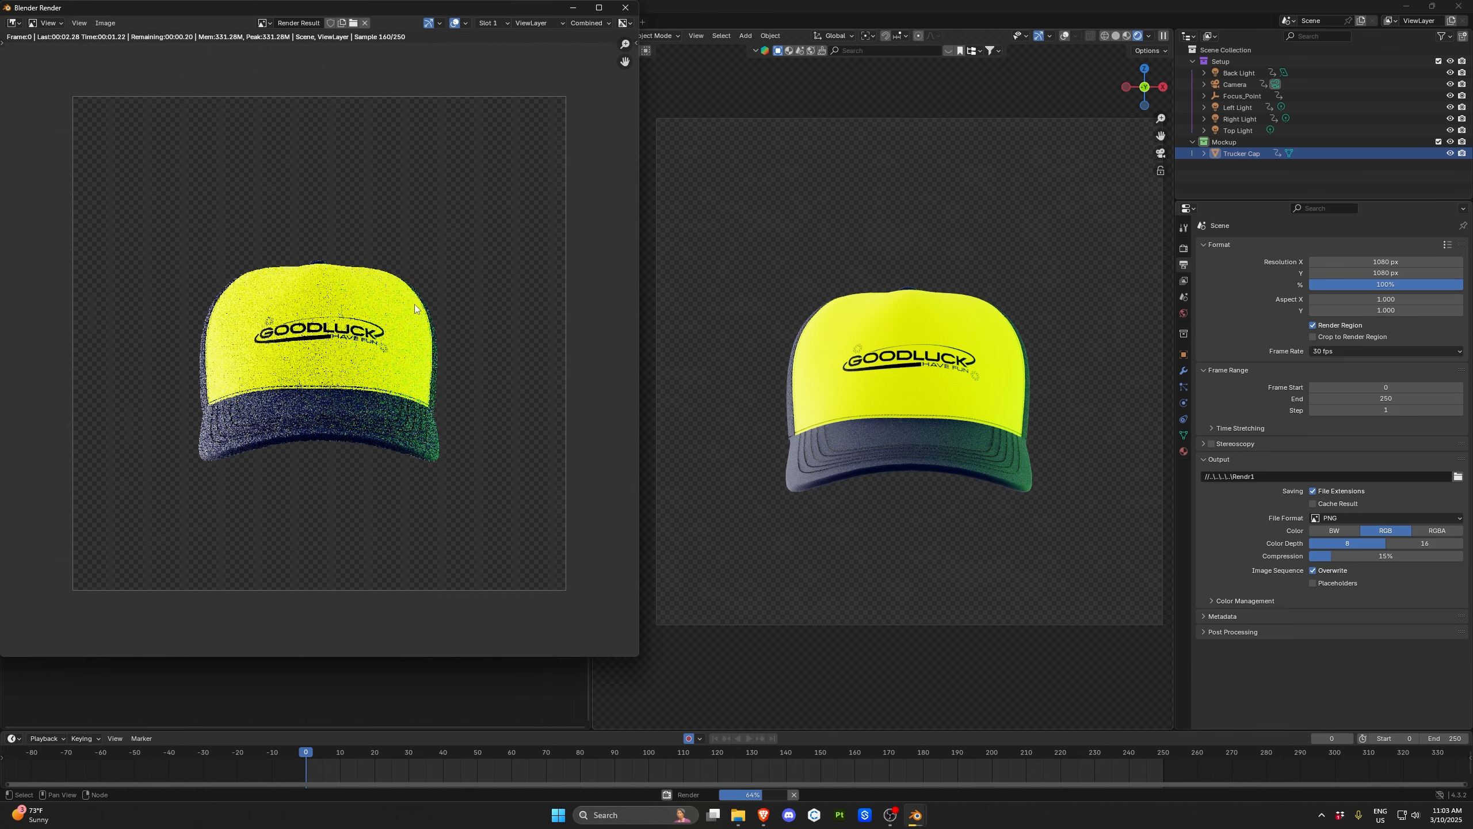